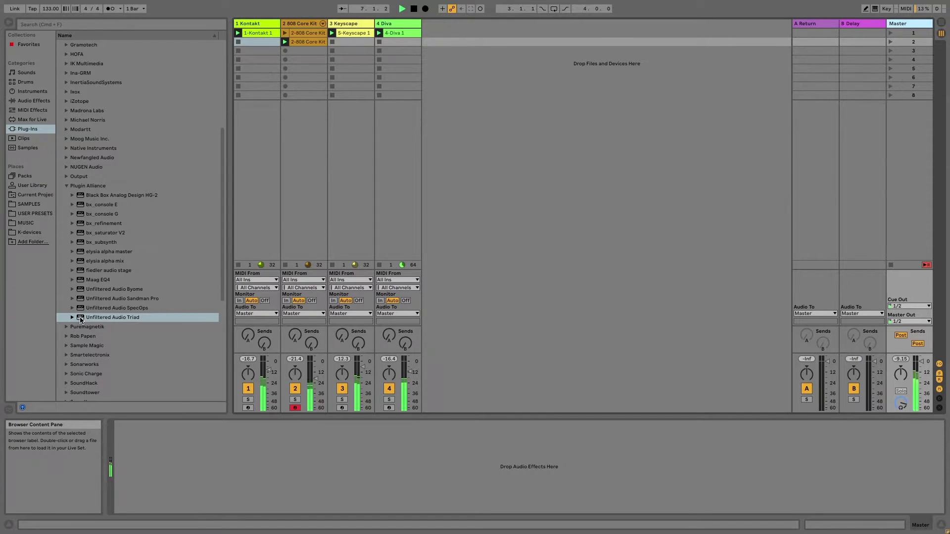
Add Unfiltered Audio Triad from the Plugin Alliance plug-ins to the Master track
{"action": "left_click_drag", "start_coordinate": [80, 320], "coordinate": [325, 447]}
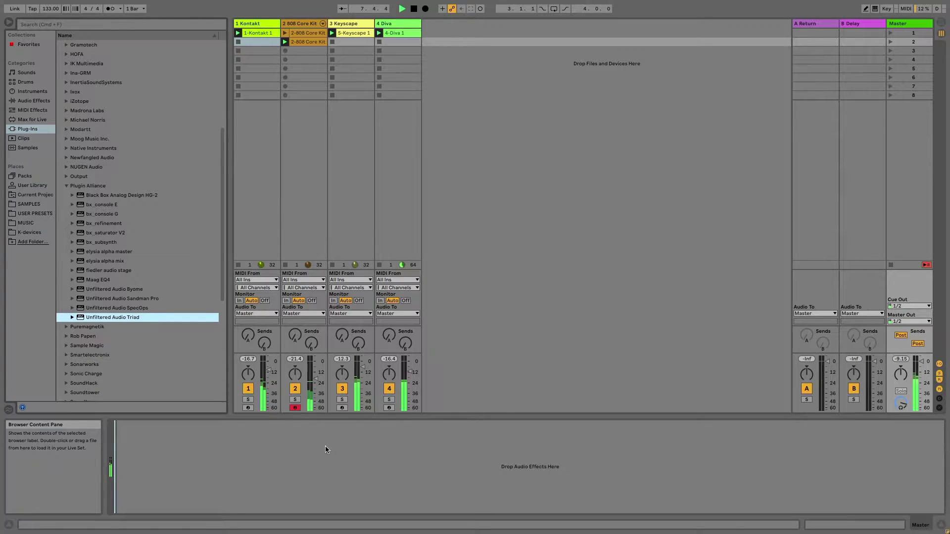
Load a factory preset into Triad from its preset list
{"action": "left_click_drag", "start_coordinate": [430, 95], "coordinate": [423, 79]}
{"action": "left_click", "coordinate": [441, 95]}
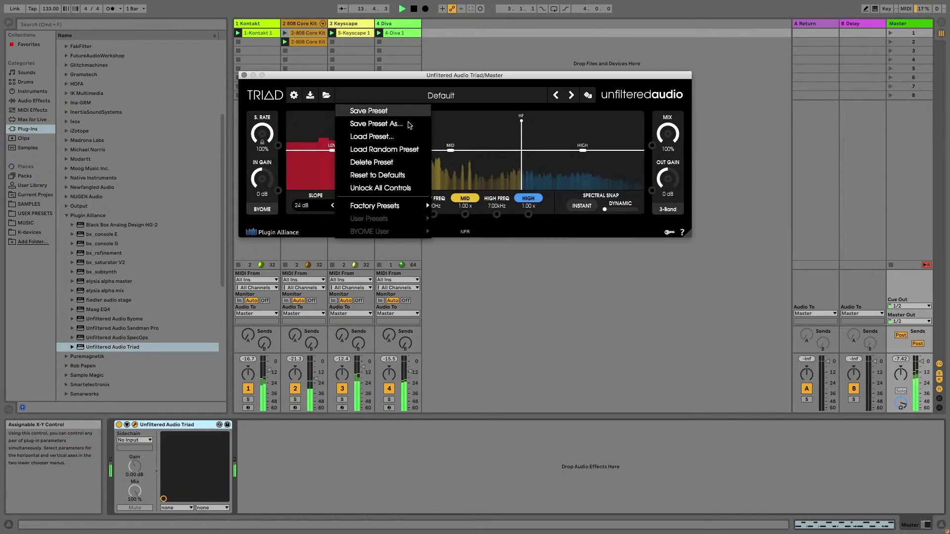
{"action": "mouse_move", "coordinate": [375, 205]}
{"action": "mouse_move", "coordinate": [462, 323]}
{"action": "mouse_move", "coordinate": [543, 296]}
{"action": "left_click", "coordinate": [640, 76]}
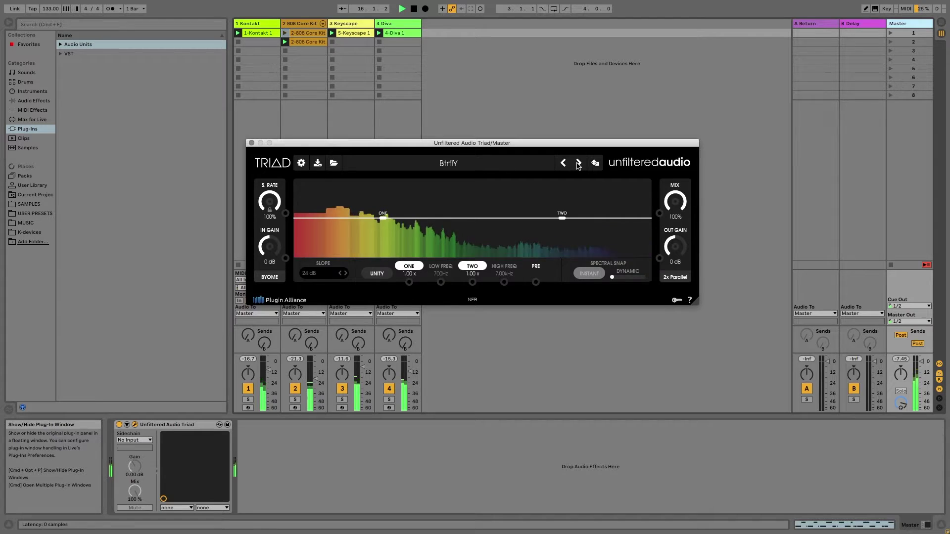
Load the FX_GeigerWinds-Odd preset and reposition the Triad window
{"action": "left_click", "coordinate": [449, 164]}
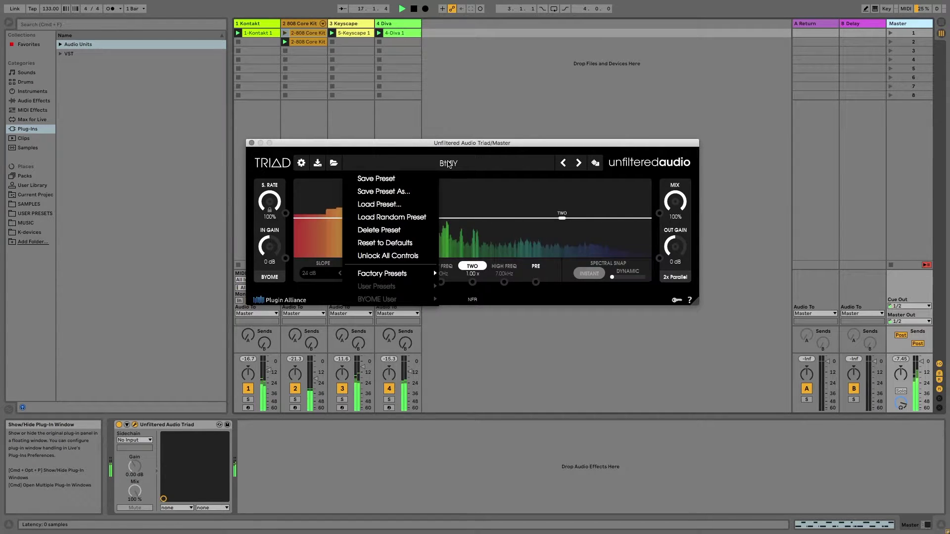
{"action": "left_click", "coordinate": [396, 216]}
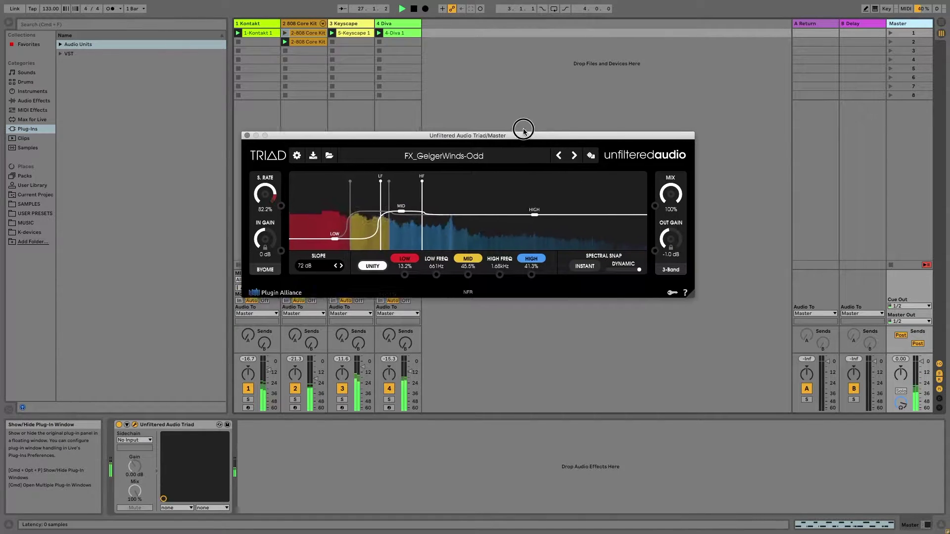
{"action": "left_click_drag", "start_coordinate": [523, 130], "coordinate": [509, 112]}
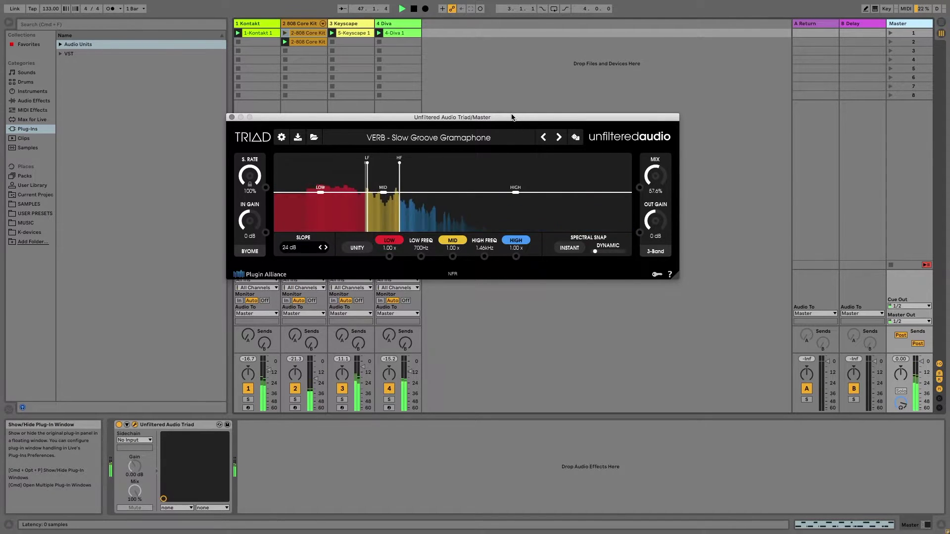
{"action": "left_click_drag", "start_coordinate": [512, 118], "coordinate": [534, 77]}
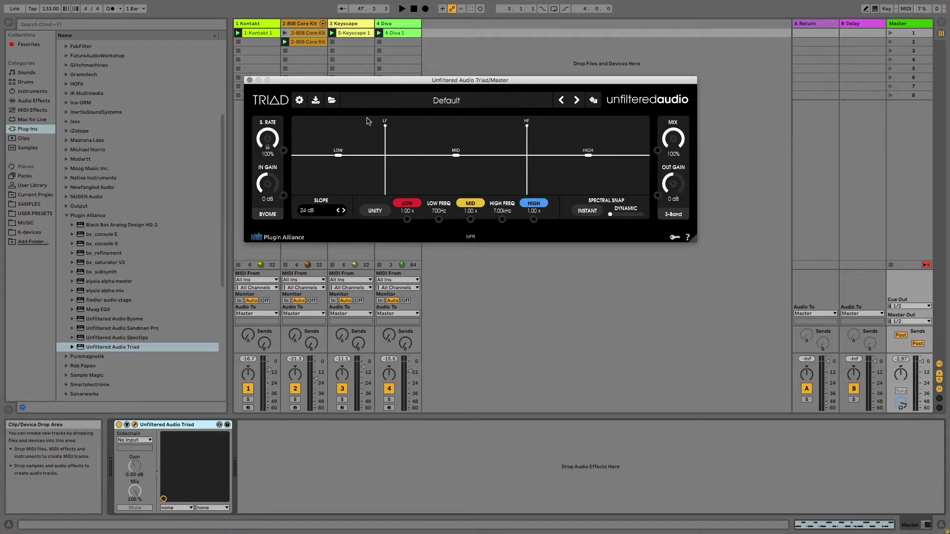
Keep Triad's band-split mode on 3-Band from the mode dropdown
{"action": "left_click", "coordinate": [675, 216]}
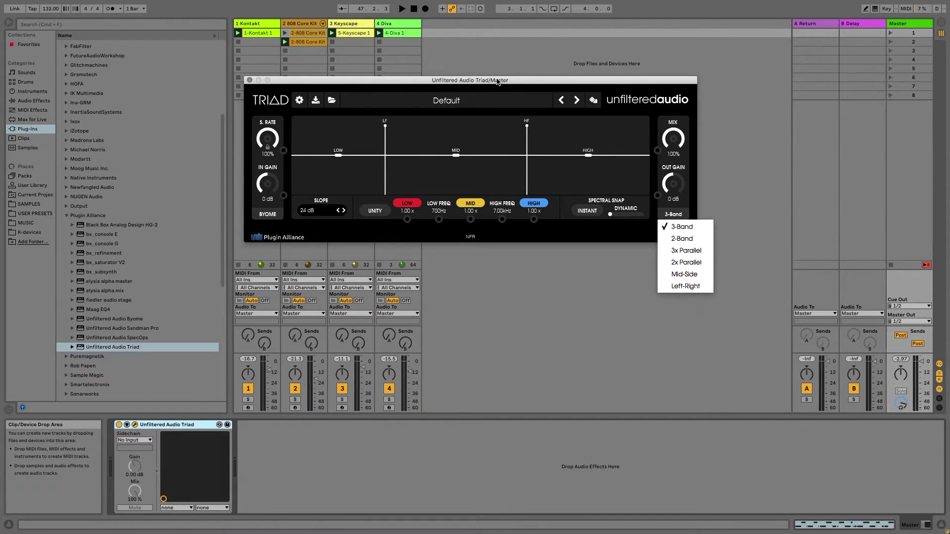
{"action": "left_click", "coordinate": [673, 215]}
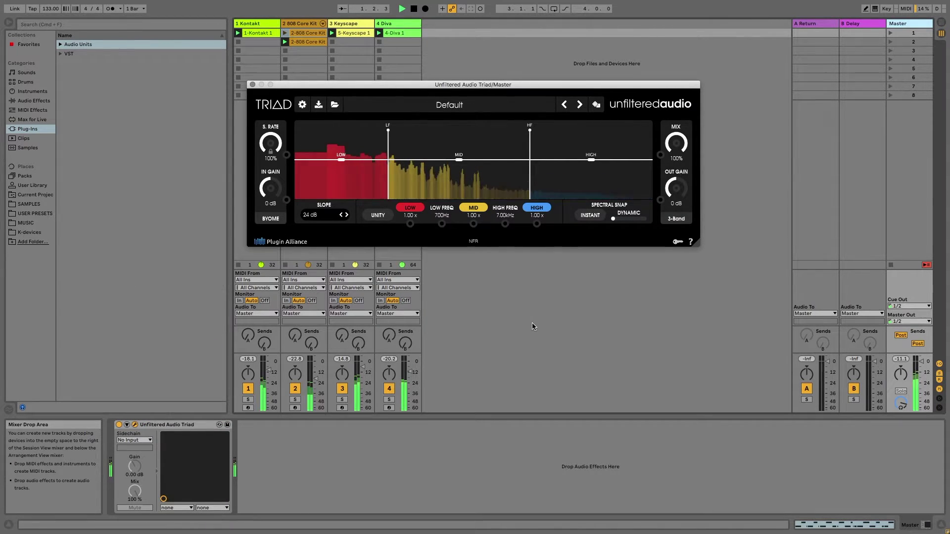
Nudge the low crossover to 734Hz, then mute and restore the low band level
{"action": "left_click_drag", "start_coordinate": [388, 132], "coordinate": [398, 135]}
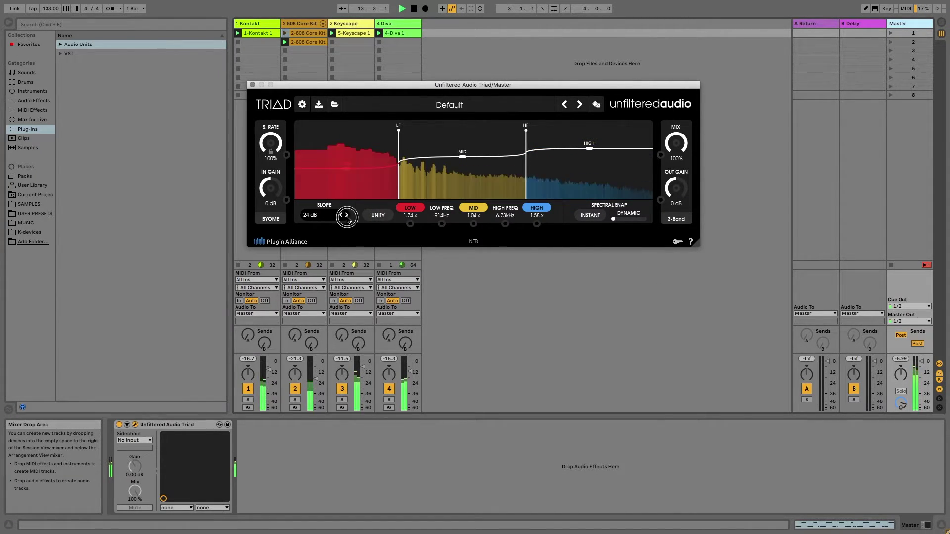
{"action": "left_click_drag", "start_coordinate": [347, 167], "coordinate": [372, 241]}
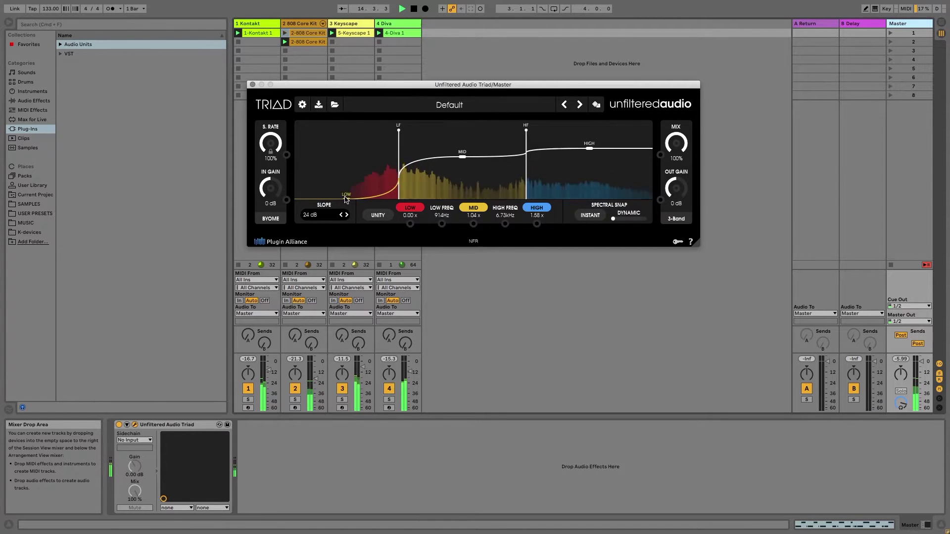
{"action": "left_click_drag", "start_coordinate": [345, 200], "coordinate": [350, 167]}
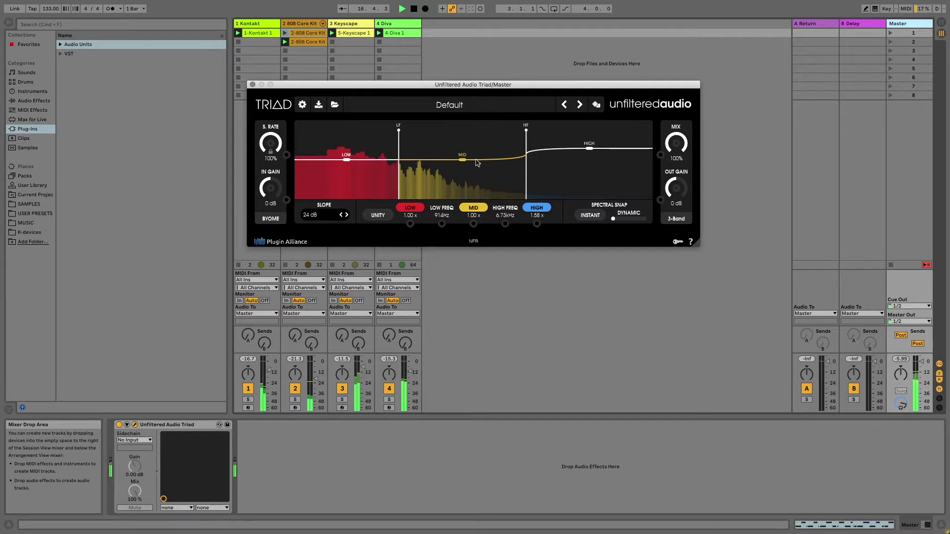
Switch Triad to Mid-Side and sweep stereo width between 111% and 196%, ending near 100%
{"action": "left_click", "coordinate": [677, 219]}
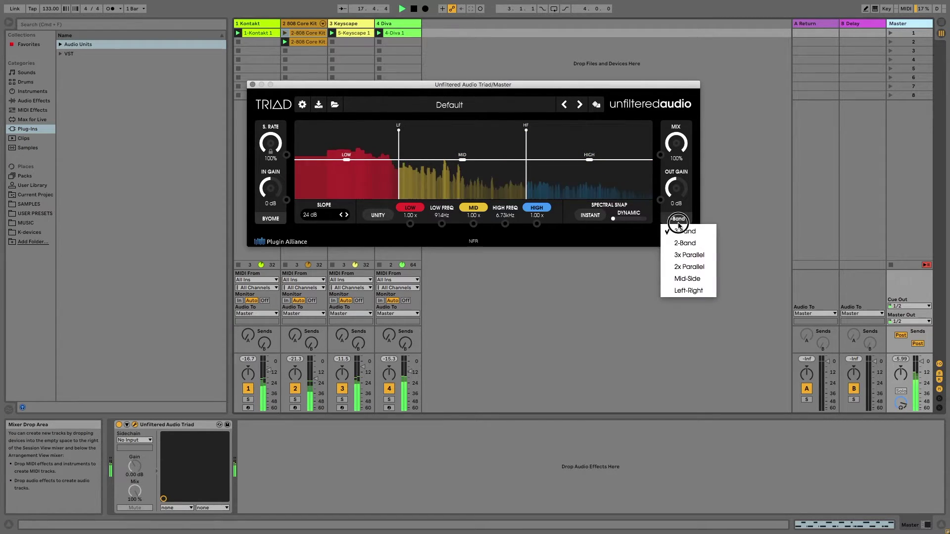
{"action": "left_click", "coordinate": [685, 276]}
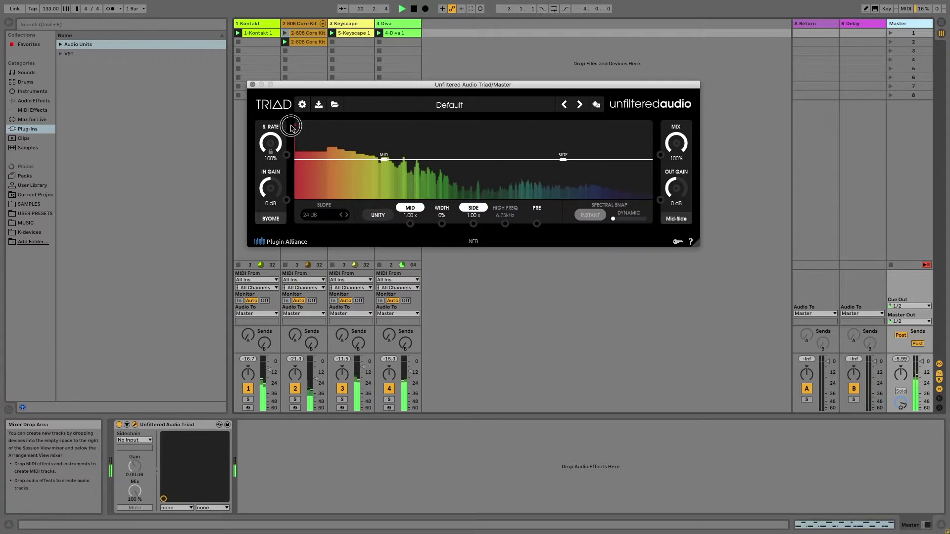
{"action": "left_click_drag", "start_coordinate": [310, 131], "coordinate": [637, 147]}
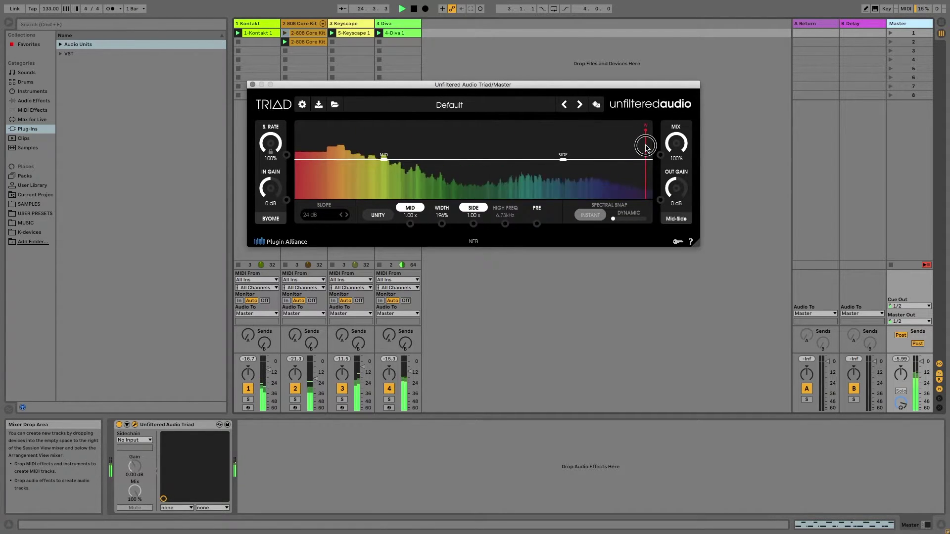
{"action": "left_click_drag", "start_coordinate": [645, 147], "coordinate": [487, 151]}
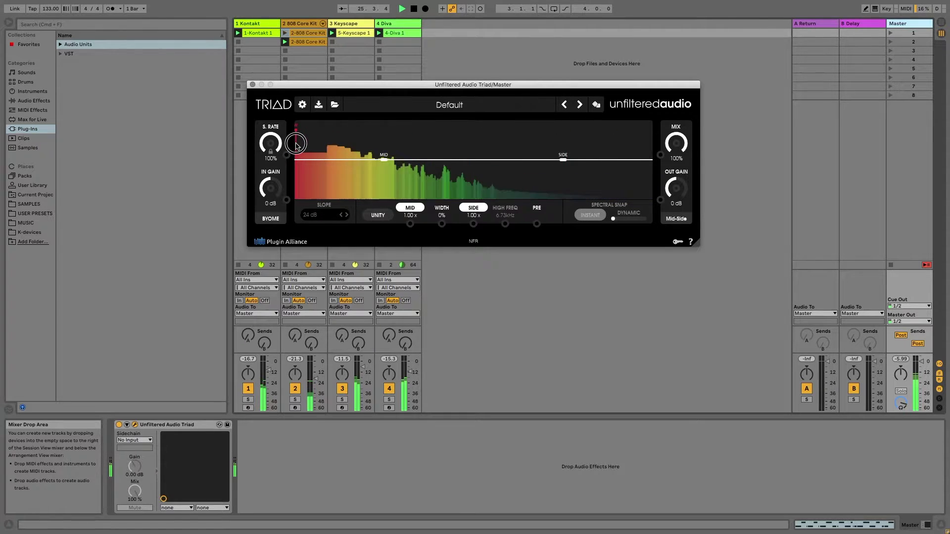
{"action": "left_click_drag", "start_coordinate": [403, 143], "coordinate": [645, 143]}
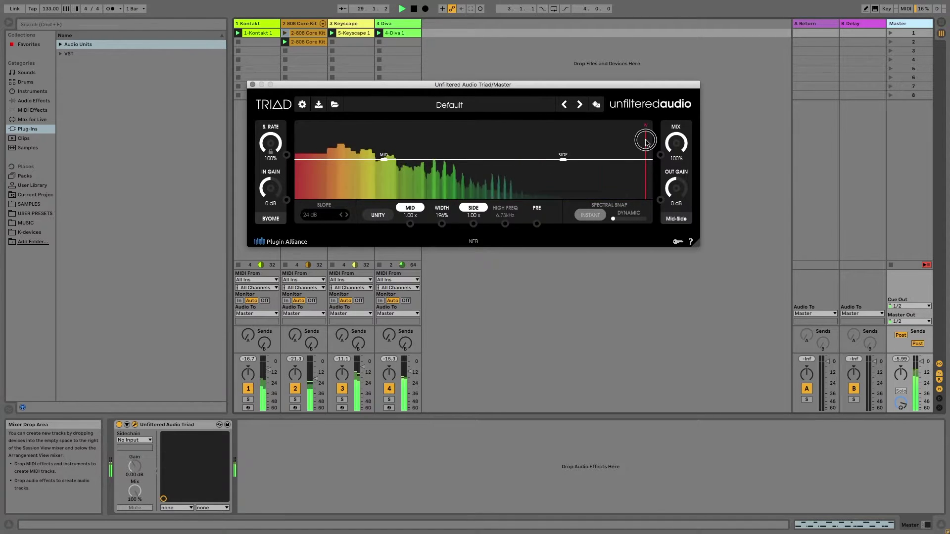
{"action": "mouse_move", "coordinate": [646, 142]}
{"action": "left_mouse_down"}
{"action": "mouse_move", "coordinate": [466, 141]}
{"action": "mouse_move", "coordinate": [474, 141]}
{"action": "left_mouse_up"}
{"action": "left_click", "coordinate": [682, 219]}
Return to 3-Band, try Spectral Snap toward Dynamic, and set crossovers to 700Hz and 7.00kHz
{"action": "left_click", "coordinate": [685, 231]}
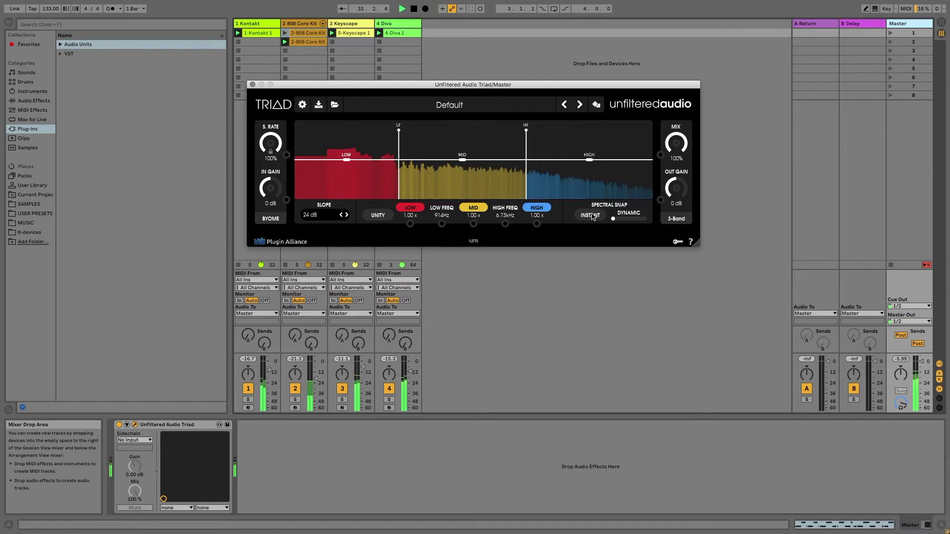
{"action": "left_click_drag", "start_coordinate": [526, 144], "coordinate": [389, 143]}
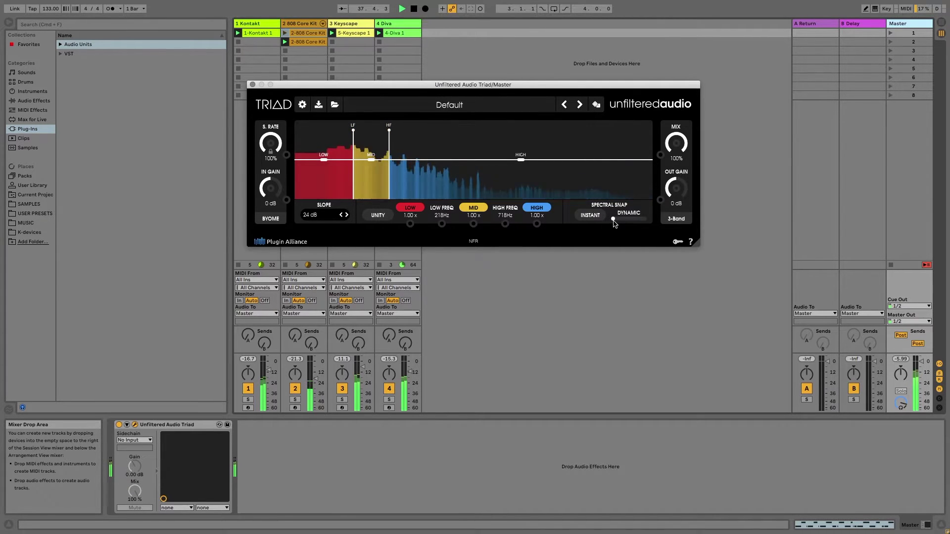
{"action": "left_click_drag", "start_coordinate": [614, 222], "coordinate": [630, 220]}
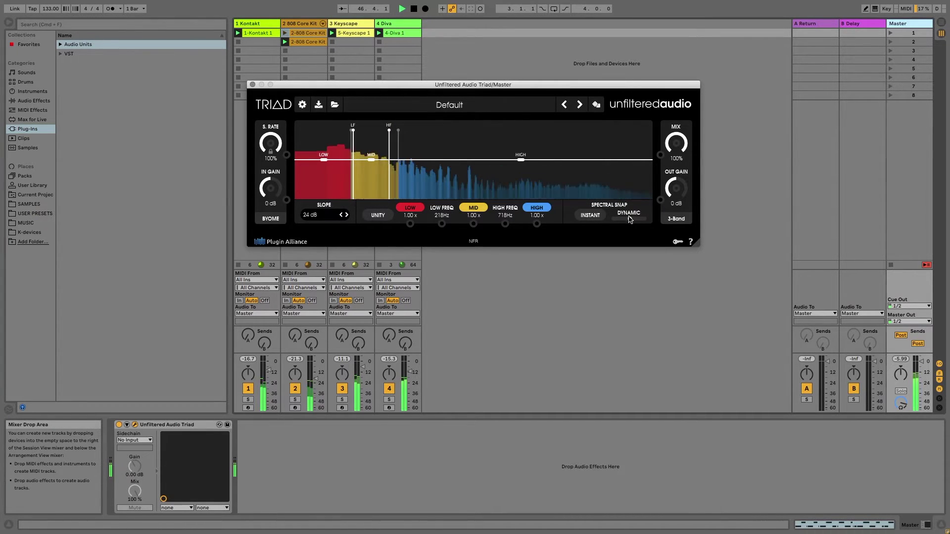
{"action": "left_click_drag", "start_coordinate": [630, 219], "coordinate": [614, 222]}
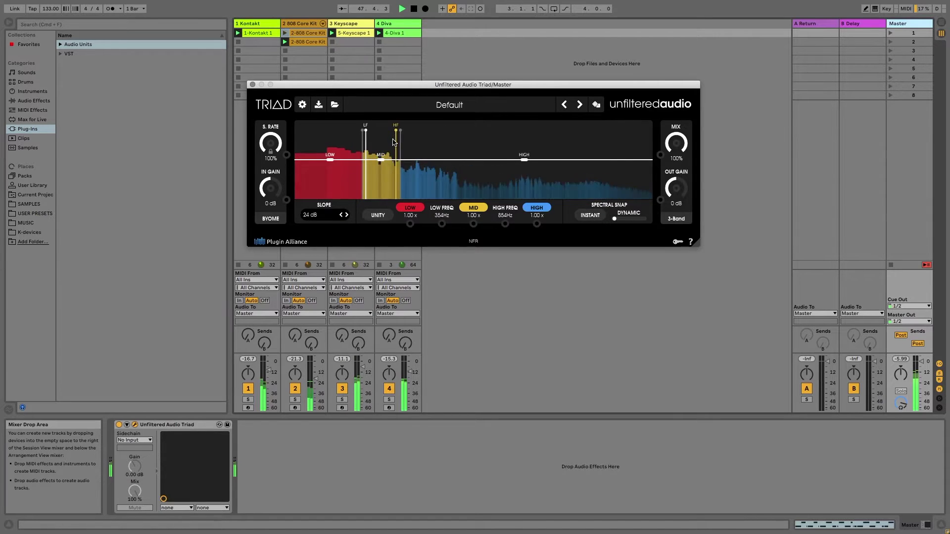
{"action": "mouse_move", "coordinate": [391, 161]}
{"action": "left_mouse_down"}
{"action": "mouse_move", "coordinate": [529, 158]}
{"action": "mouse_move", "coordinate": [388, 159]}
{"action": "left_mouse_up"}
{"action": "left_click", "coordinate": [366, 157]}
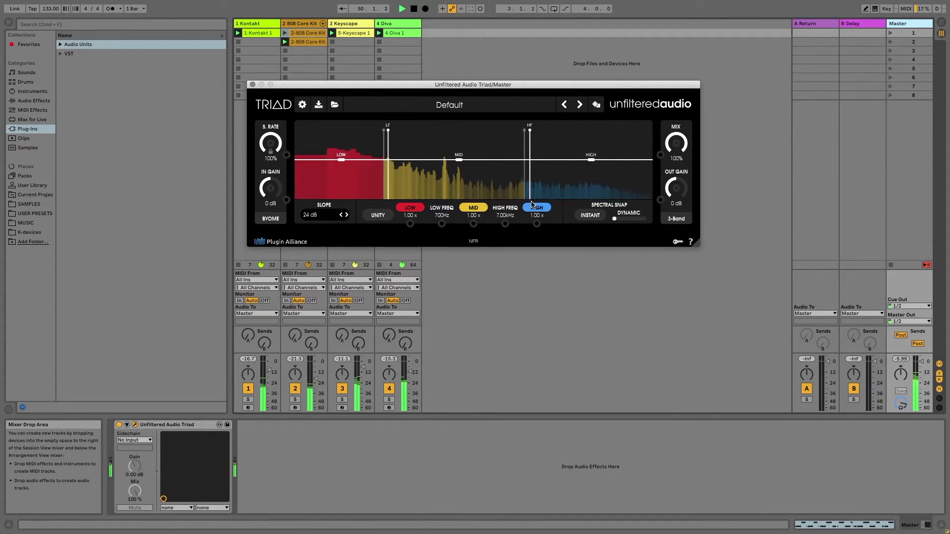
Set the slope to 12 dB, cut the mid band to 0.17x, raise low, then equalise with Unity
{"action": "left_click", "coordinate": [326, 215]}
{"action": "left_click", "coordinate": [322, 227]}
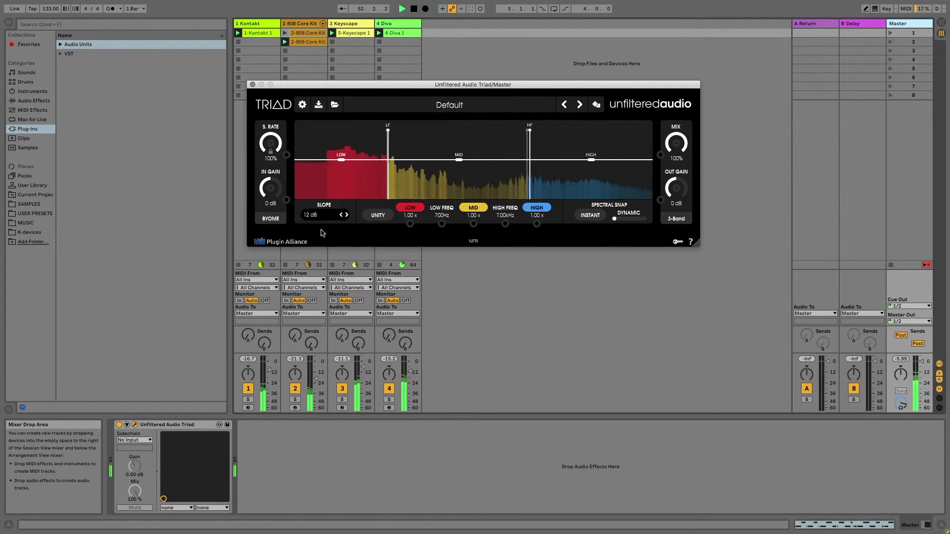
{"action": "left_click_drag", "start_coordinate": [459, 160], "coordinate": [454, 194]}
{"action": "left_click_drag", "start_coordinate": [341, 159], "coordinate": [341, 152]}
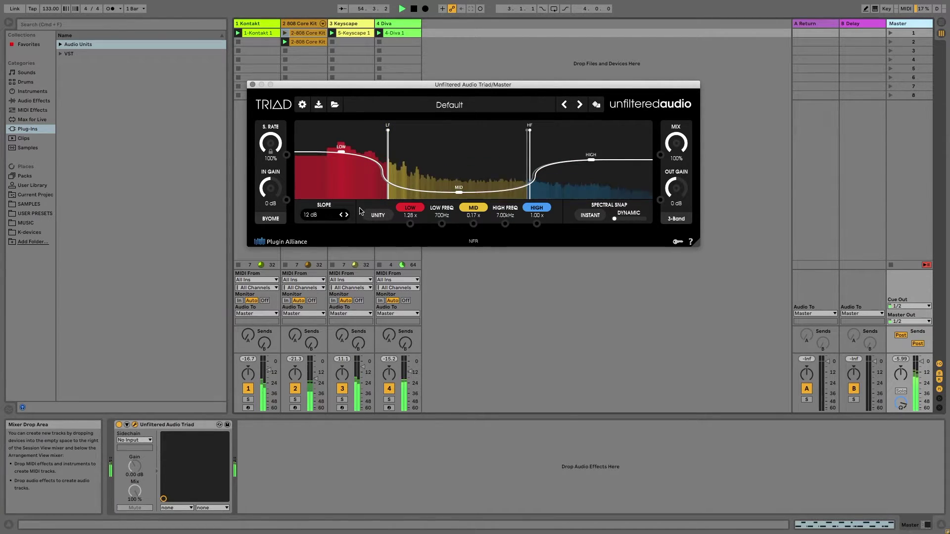
{"action": "left_click", "coordinate": [367, 211]}
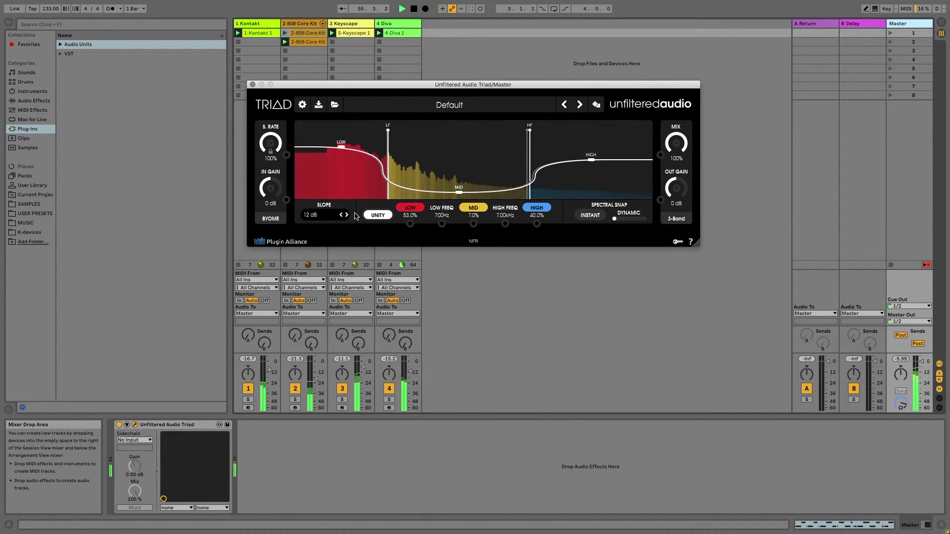
Compare 72 dB and 12 dB slopes while moving the low crossover to 485Hz and 991Hz
{"action": "left_click", "coordinate": [345, 218]}
{"action": "left_click", "coordinate": [315, 265]}
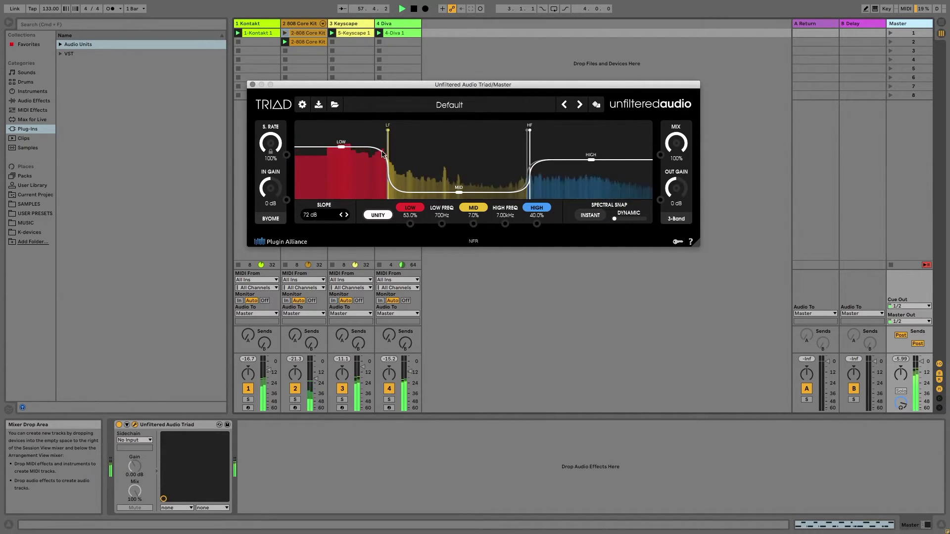
{"action": "left_click_drag", "start_coordinate": [387, 144], "coordinate": [433, 148]}
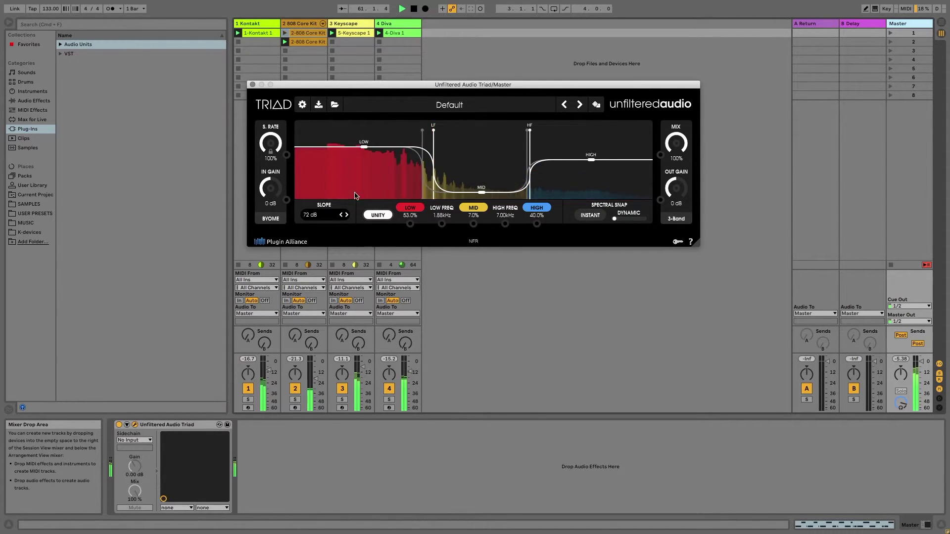
{"action": "left_click", "coordinate": [322, 215]}
{"action": "left_click", "coordinate": [322, 228]}
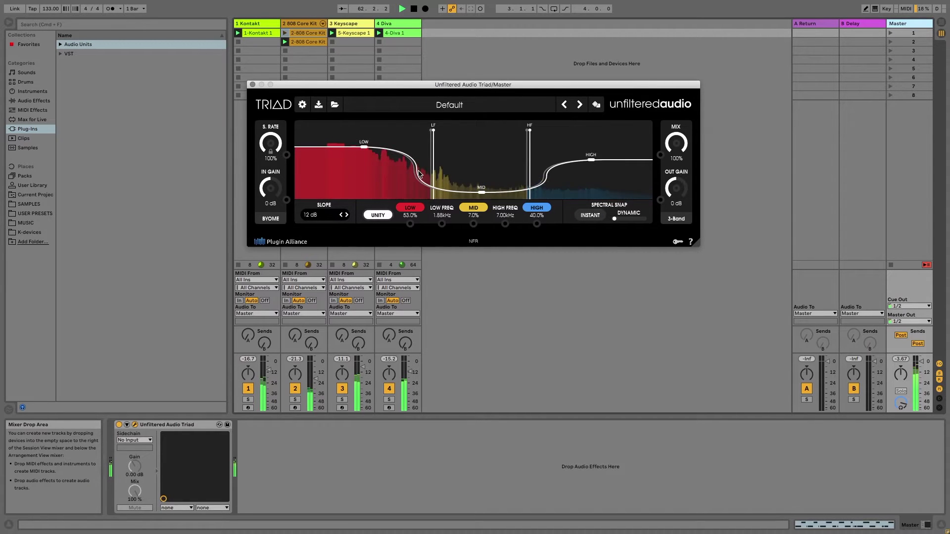
{"action": "left_click_drag", "start_coordinate": [433, 153], "coordinate": [398, 156]}
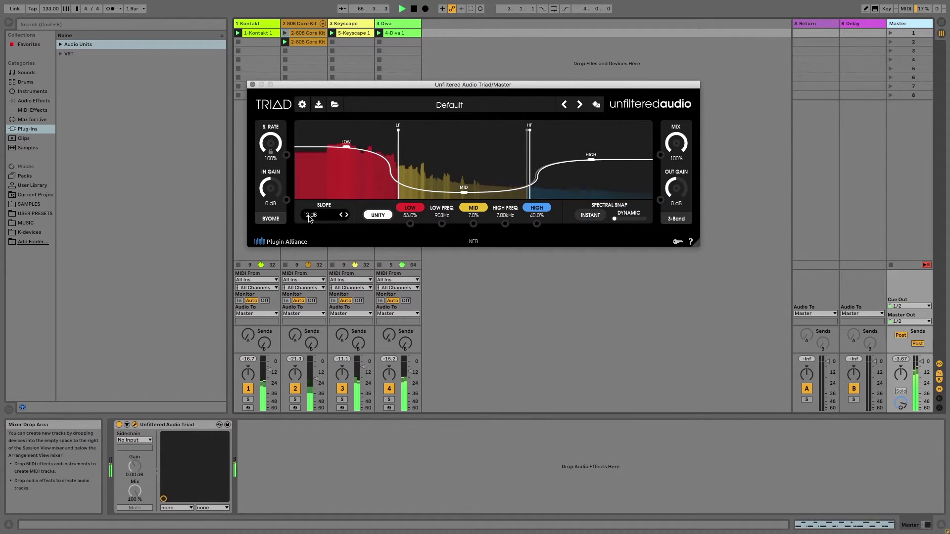
Try a 72 dB slope, reset all bands to unity, then settle on 24 dB
{"action": "left_click", "coordinate": [308, 216]}
{"action": "left_click", "coordinate": [321, 264]}
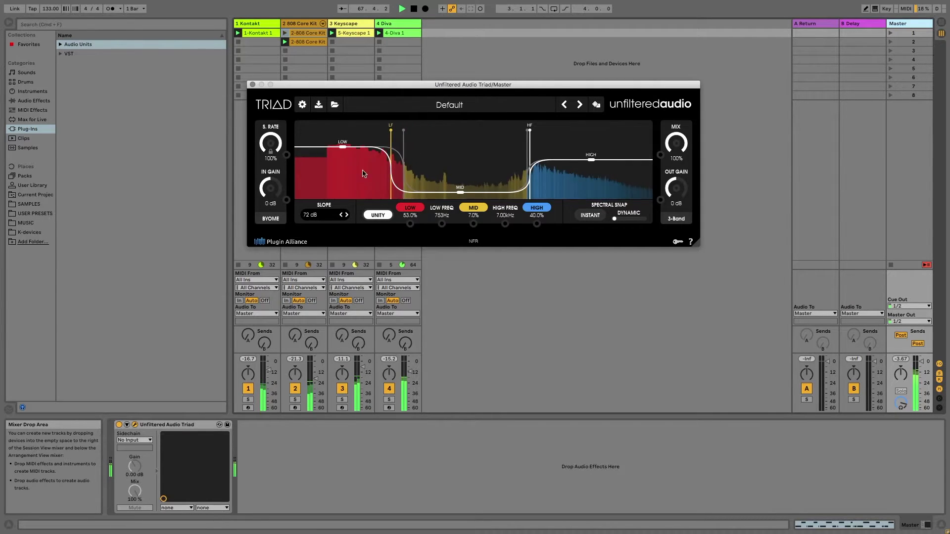
{"action": "left_click", "coordinate": [378, 215]}
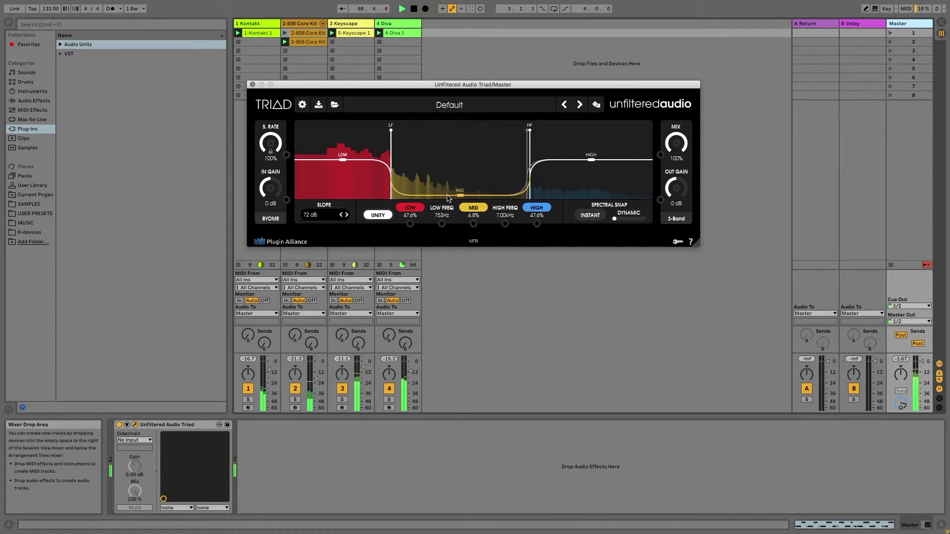
{"action": "left_click", "coordinate": [321, 215]}
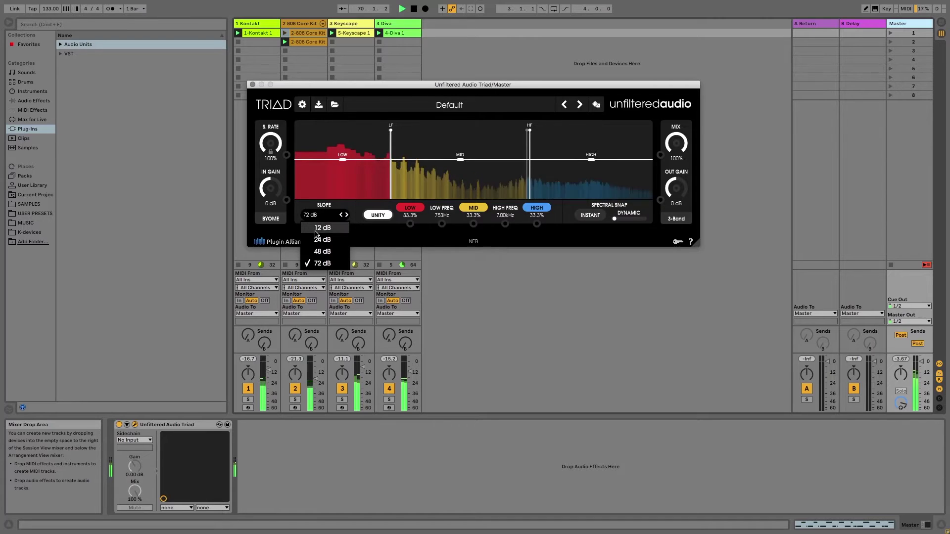
{"action": "left_click", "coordinate": [316, 250]}
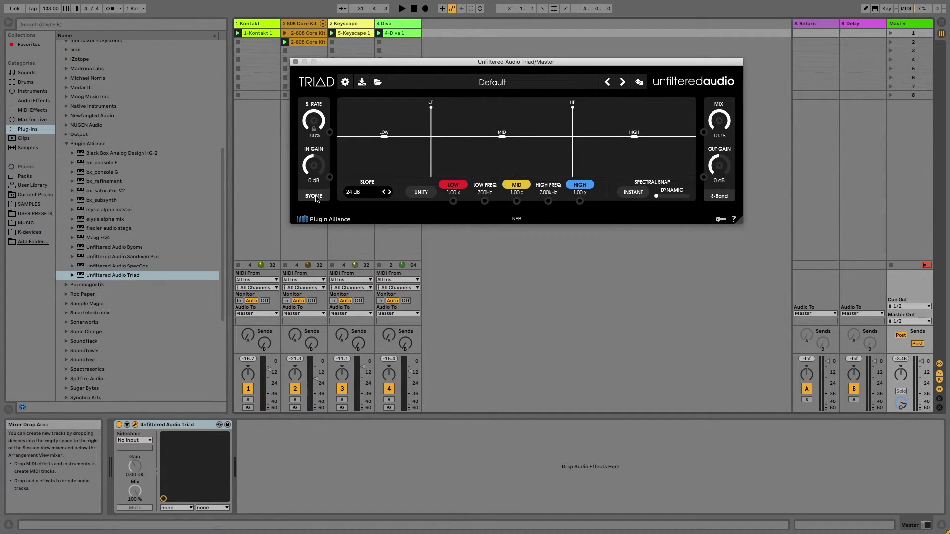
Reveal Triad's BYOME per-band chains, raise the plugin window, and start playback
{"action": "left_click", "coordinate": [314, 196]}
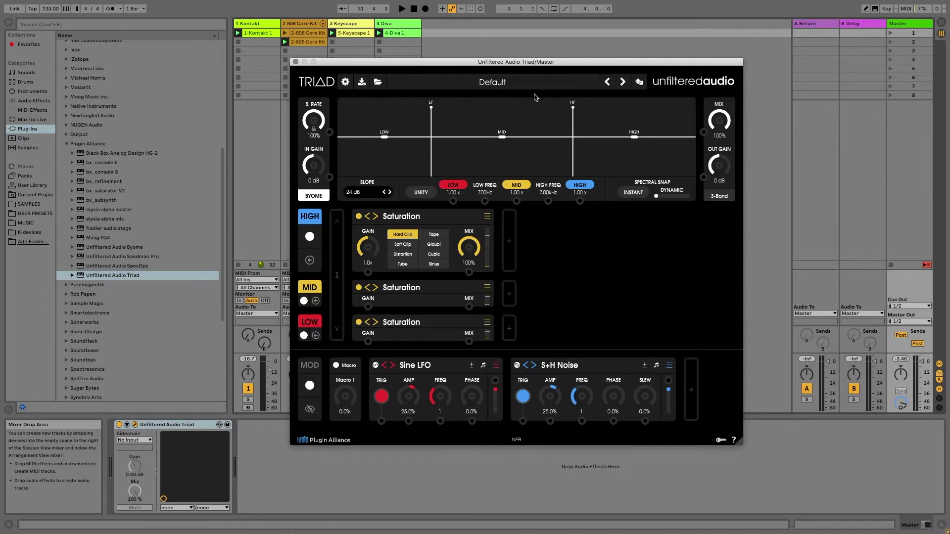
{"action": "left_click_drag", "start_coordinate": [489, 63], "coordinate": [432, 22]}
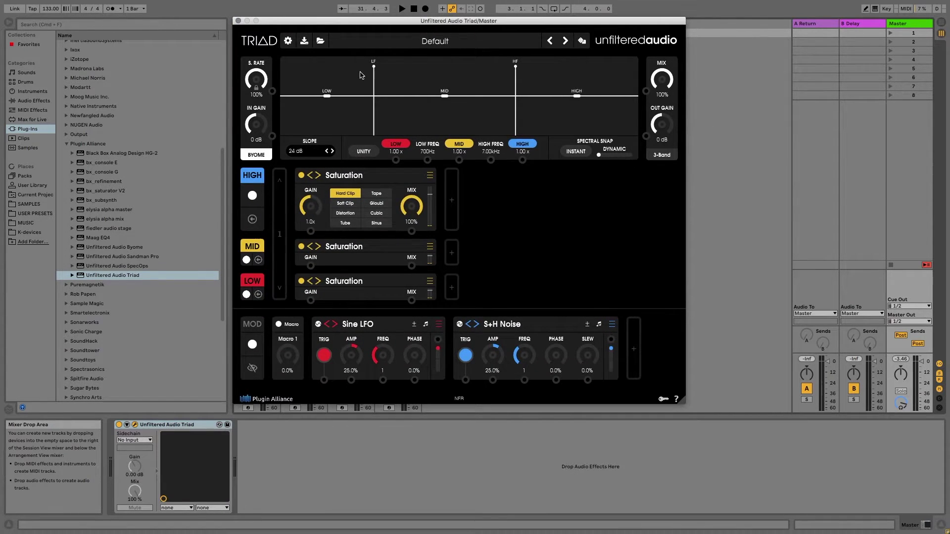
{"action": "key", "text": "space"}
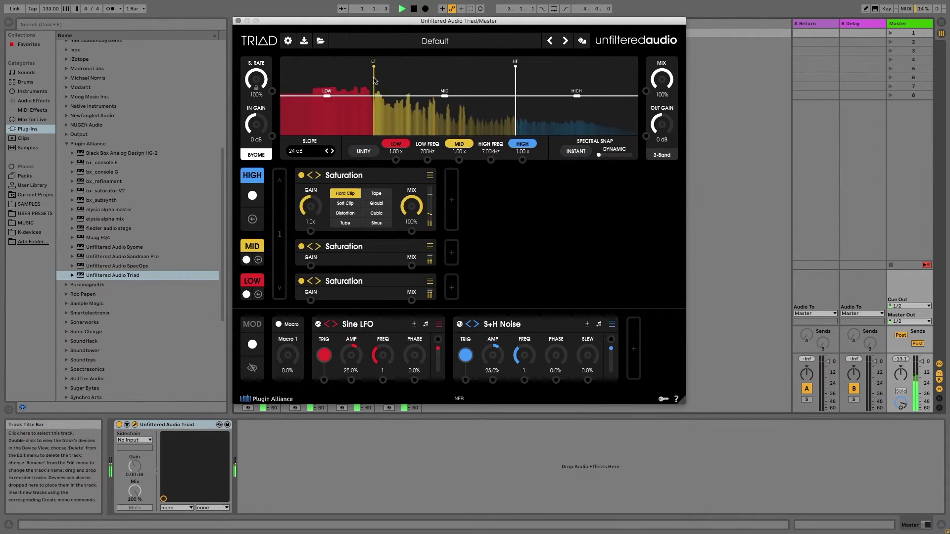
Add a Glitch Shifter from Delays after the HIGH band's Saturation
{"action": "left_click", "coordinate": [453, 204]}
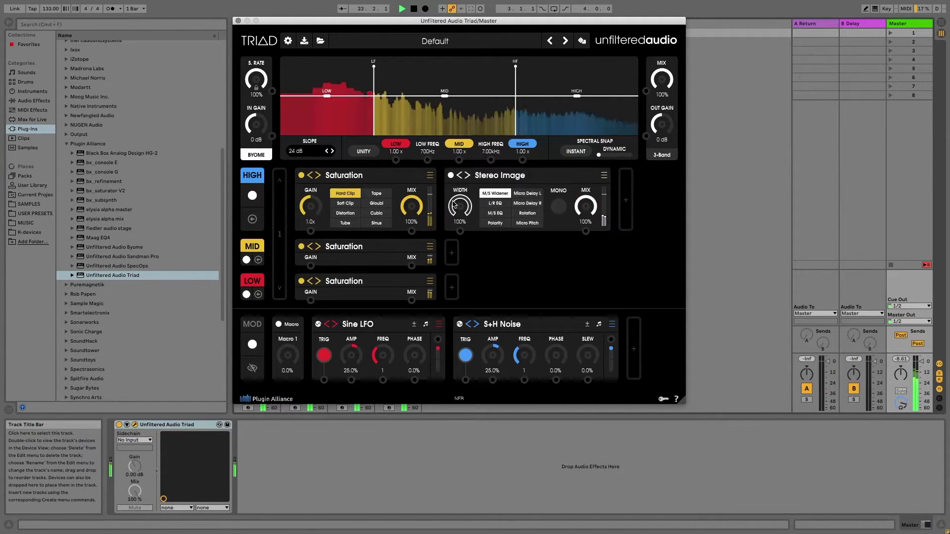
{"action": "left_click", "coordinate": [604, 175]}
{"action": "mouse_move", "coordinate": [626, 186]}
{"action": "left_click", "coordinate": [711, 188]}
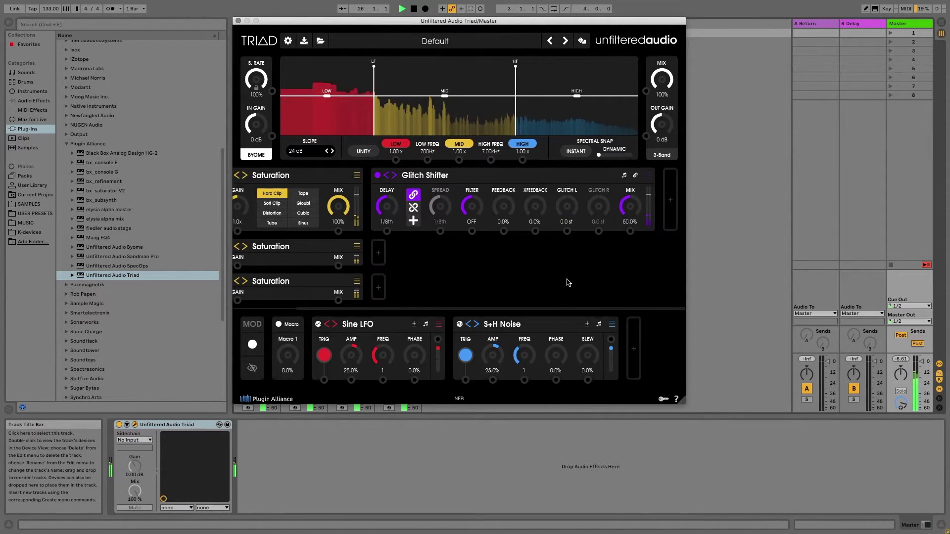
Add a Lo-Fi Reverb from Reverbs after the Glitch Shifter
{"action": "left_click", "coordinate": [670, 200]}
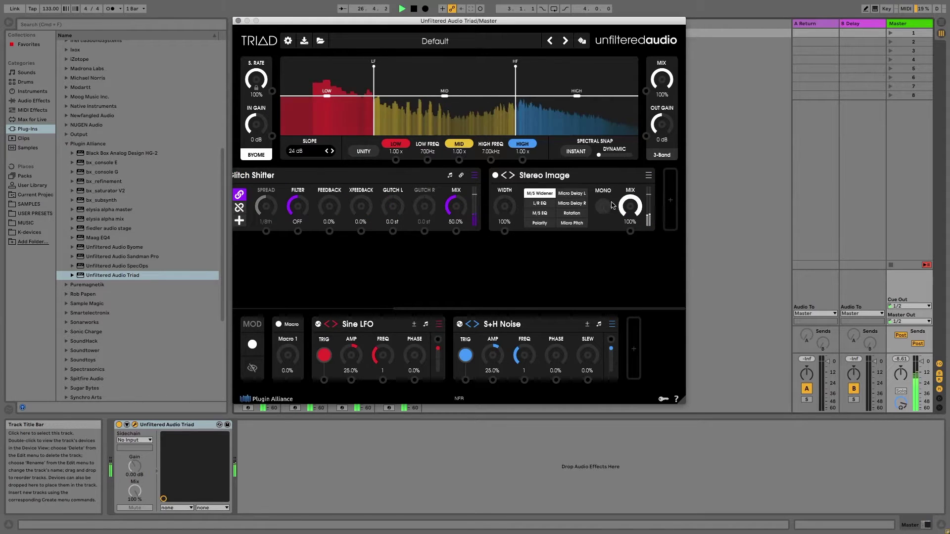
{"action": "left_click", "coordinate": [649, 176]}
{"action": "mouse_move", "coordinate": [675, 239]}
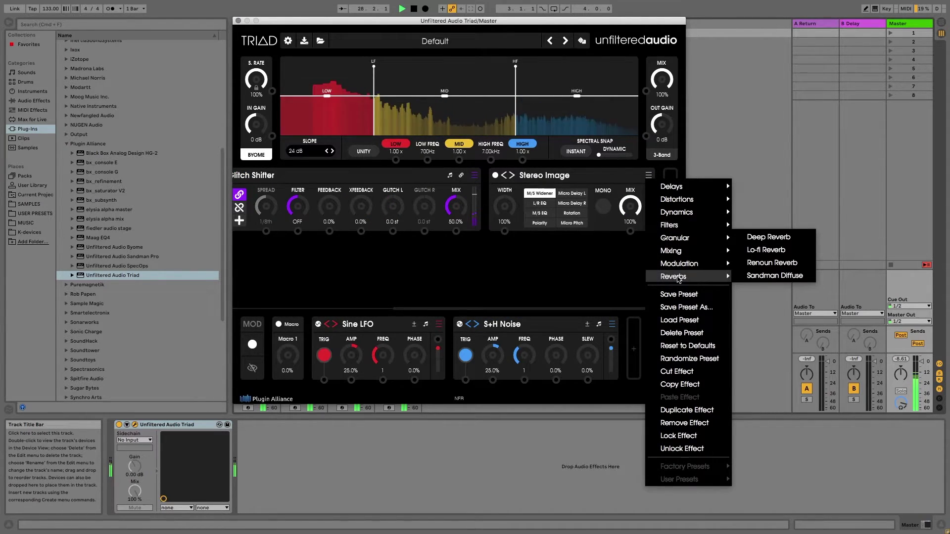
{"action": "left_click", "coordinate": [758, 277]}
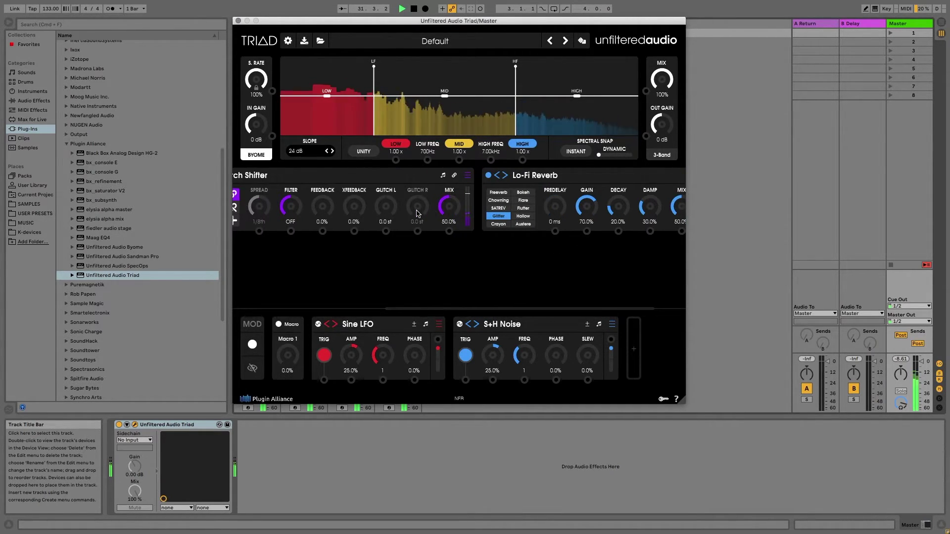
Raise the Glitch Shifter's GLITCH L pitch to 5.9 st
{"action": "scroll", "coordinate": [419, 213], "scroll_direction": "left", "scroll_amount": 2}
{"action": "left_click_drag", "start_coordinate": [374, 209], "coordinate": [396, 171]}
{"action": "scroll", "coordinate": [388, 273], "scroll_direction": "left", "scroll_amount": 2}
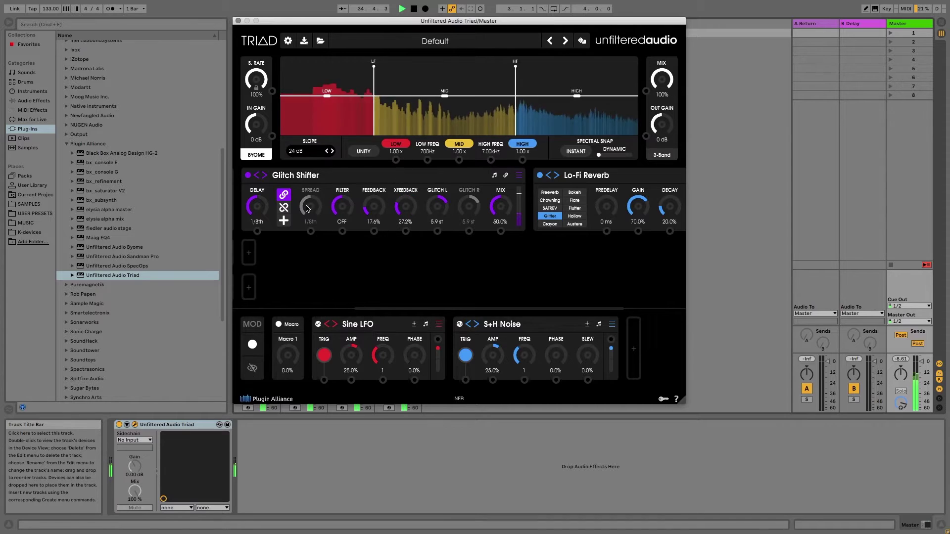
Set Glitch Shifter delay to 1/32nd D, unlink pitches, Glitch R to -6.1 st, mix 80.4%
{"action": "left_click_drag", "start_coordinate": [257, 206], "coordinate": [258, 223]}
{"action": "left_click", "coordinate": [284, 208]}
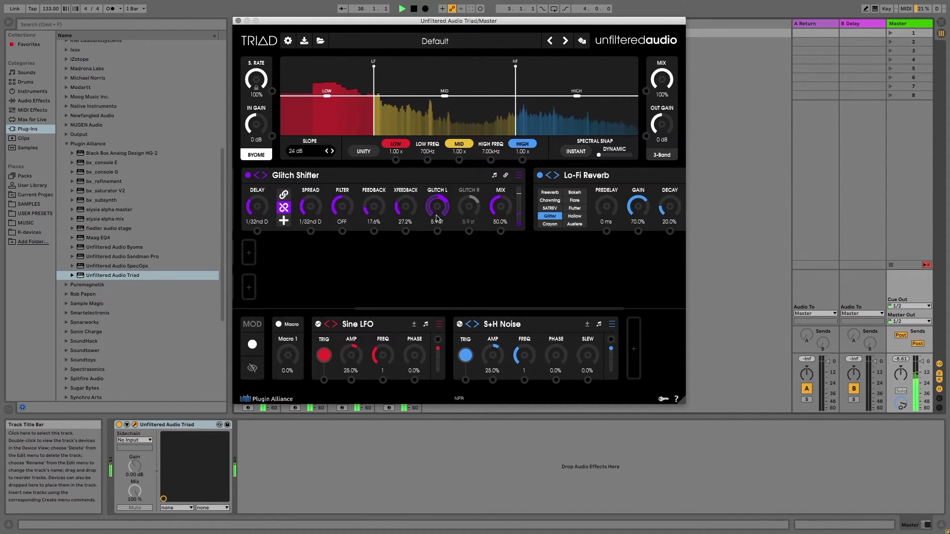
{"action": "left_click", "coordinate": [506, 177]}
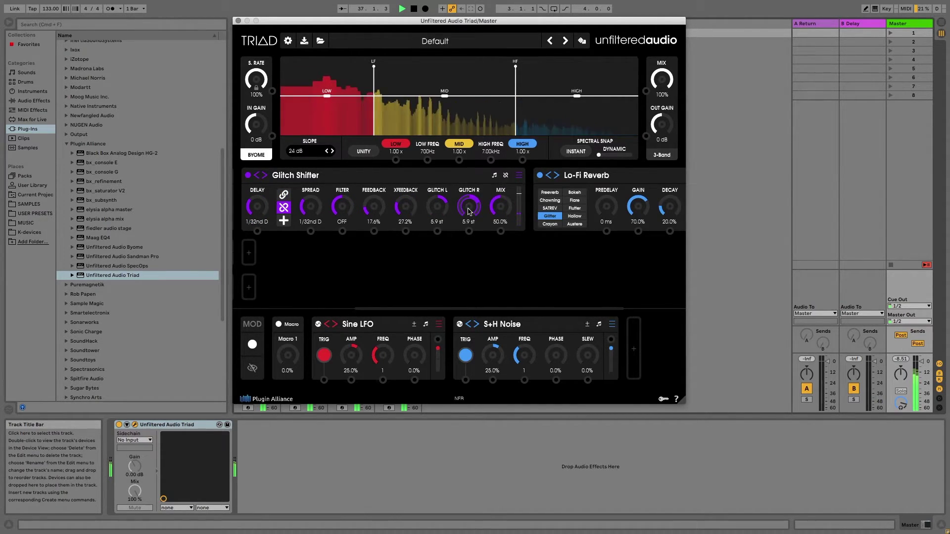
{"action": "left_click_drag", "start_coordinate": [467, 208], "coordinate": [450, 266]}
{"action": "left_click_drag", "start_coordinate": [513, 221], "coordinate": [494, 171]}
Set Lo-Fi Reverb damping to 5.2%, mix to 72.4%, a longer decay, and Hollow algorithm
{"action": "scroll", "coordinate": [479, 252], "scroll_direction": "right", "scroll_amount": 5}
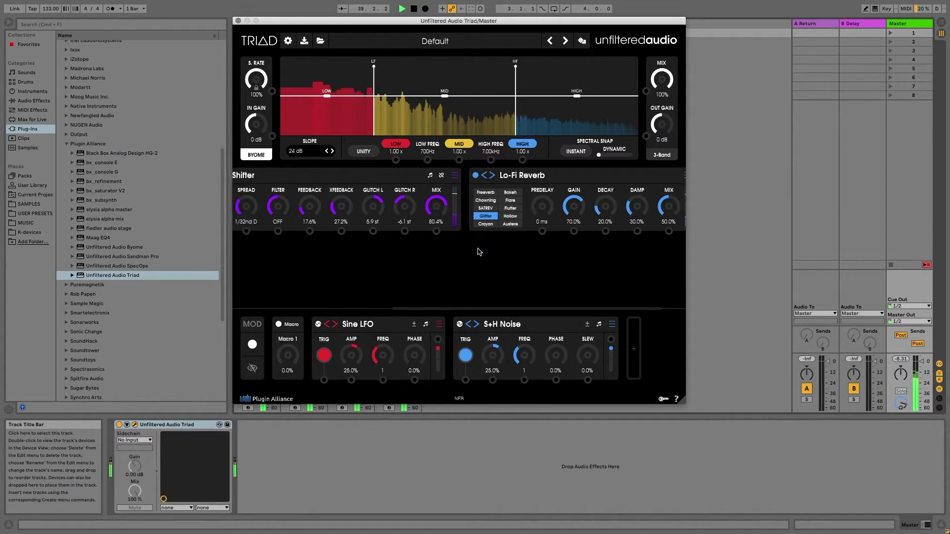
{"action": "left_click_drag", "start_coordinate": [598, 207], "coordinate": [589, 237]}
{"action": "left_click_drag", "start_coordinate": [629, 207], "coordinate": [629, 179]}
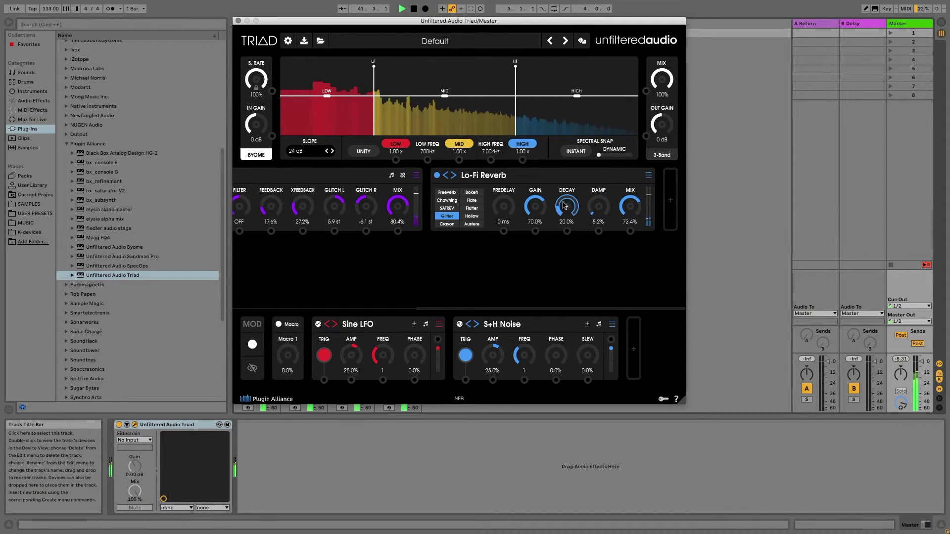
{"action": "left_click_drag", "start_coordinate": [567, 207], "coordinate": [563, 153]}
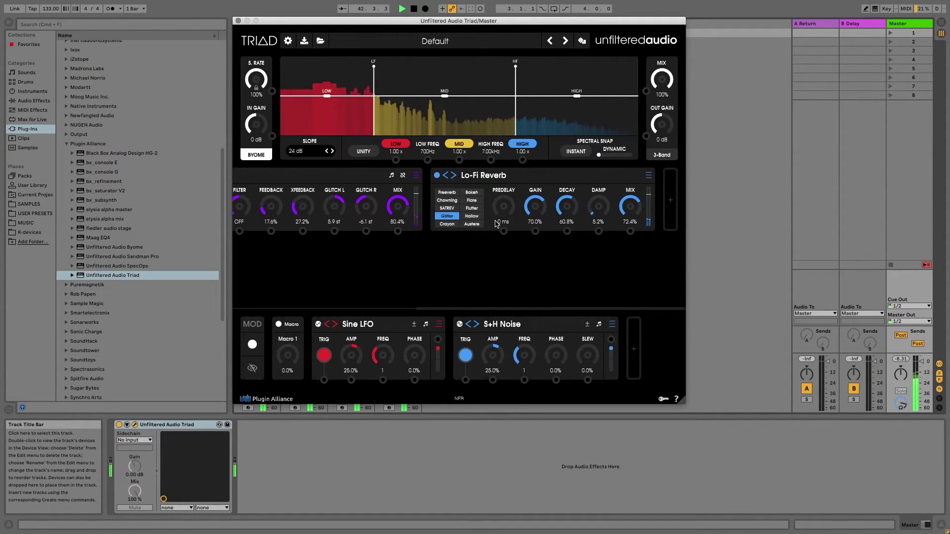
{"action": "left_click", "coordinate": [471, 216]}
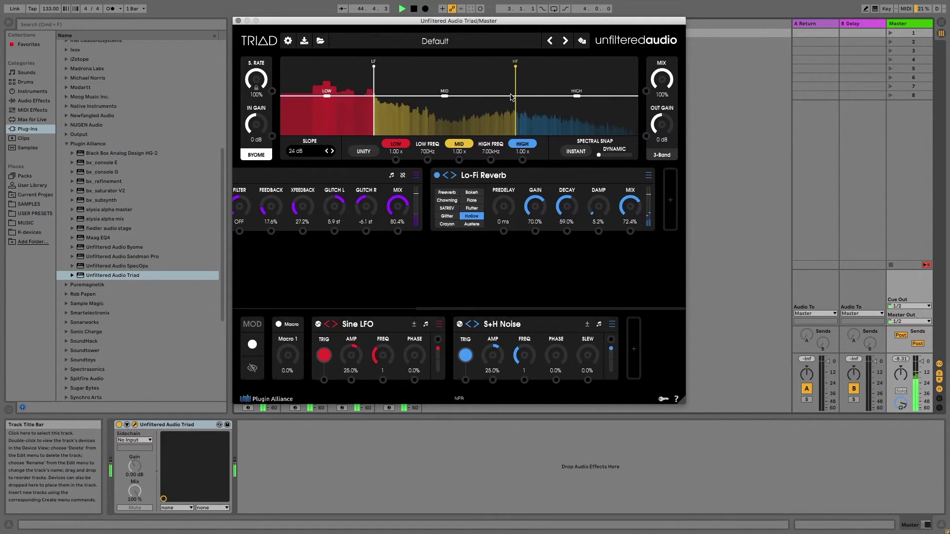
Mute the LOW and MID bands and boost the HIGH band level to 1.68x
{"action": "left_click", "coordinate": [389, 144]}
{"action": "left_click", "coordinate": [459, 144]}
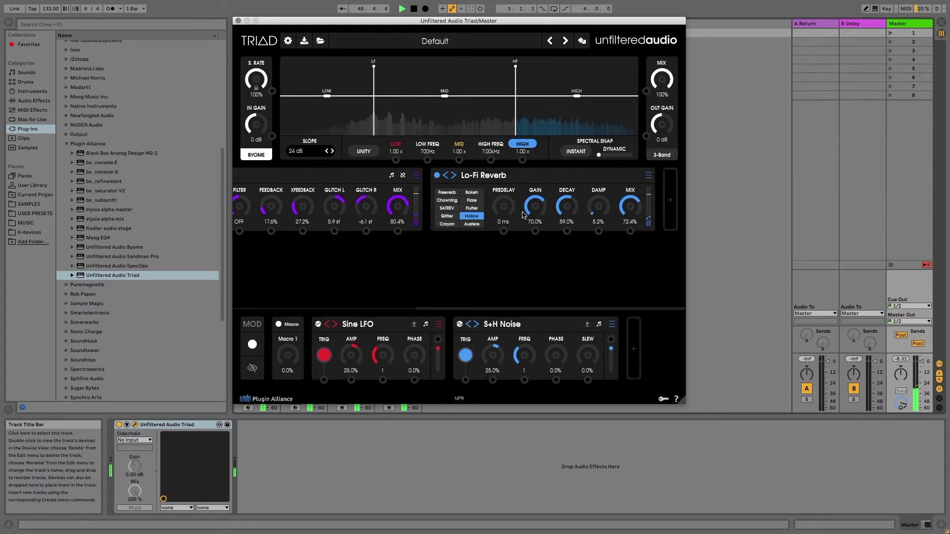
{"action": "left_click_drag", "start_coordinate": [581, 87], "coordinate": [576, 84]}
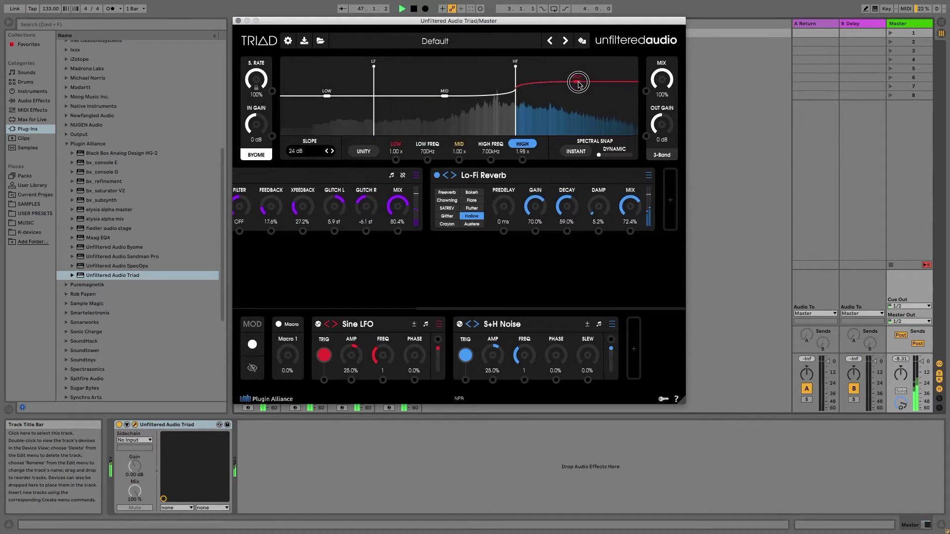
Lower the Lo-Fi Reverb mix to 28.8% and Glitch Shifter mix to 48.8%, then restore MID and LOW
{"action": "left_click_drag", "start_coordinate": [630, 206], "coordinate": [589, 239]}
{"action": "left_click_drag", "start_coordinate": [396, 201], "coordinate": [398, 244]}
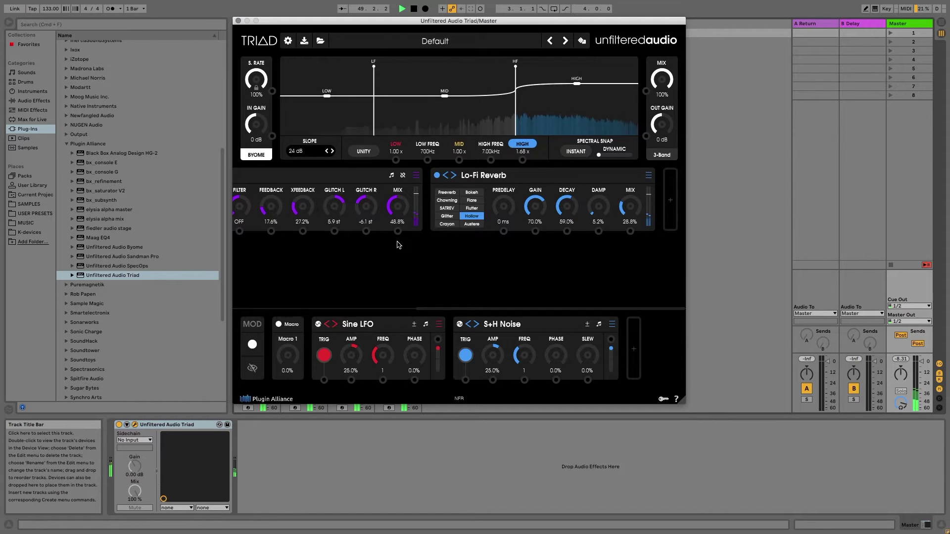
{"action": "left_click", "coordinate": [457, 144]}
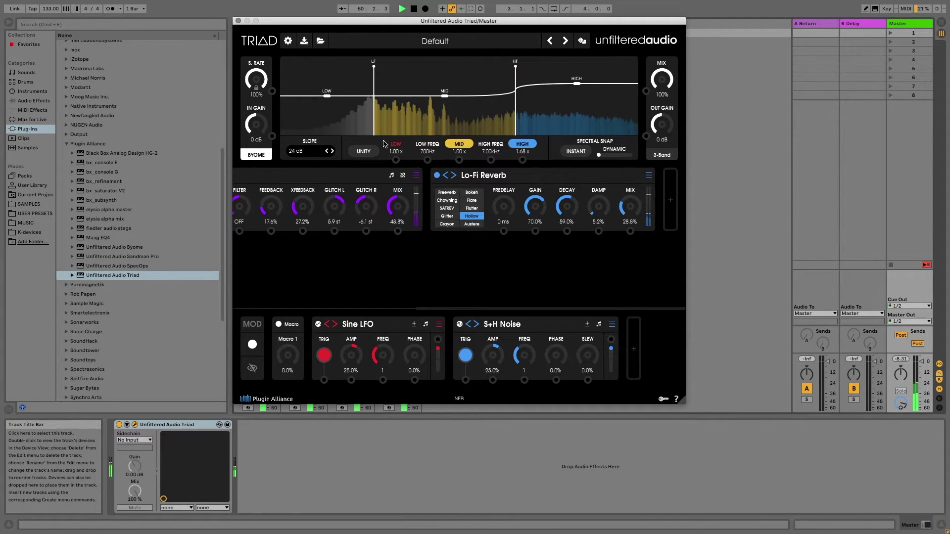
{"action": "left_click", "coordinate": [396, 144]}
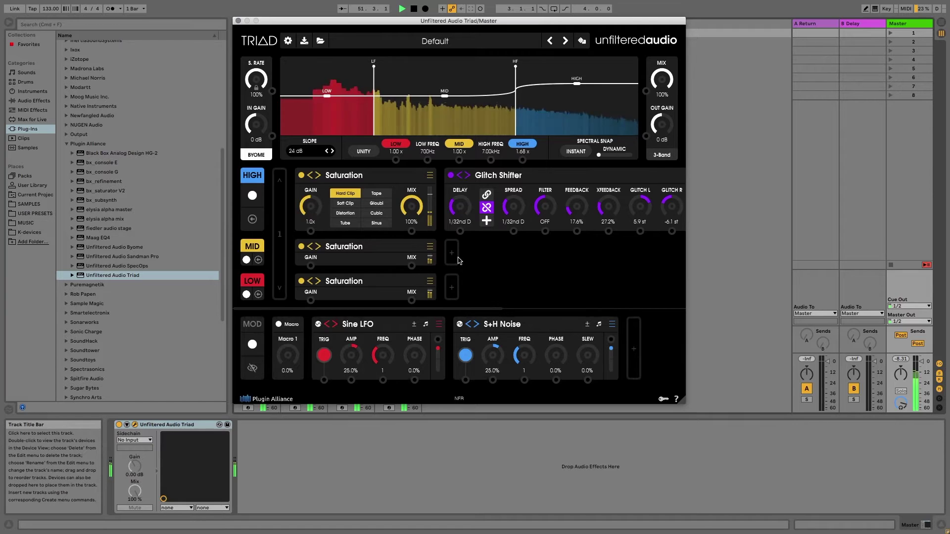
Replace the mid band's Stereo Image effect with a Compressor
{"action": "scroll", "coordinate": [455, 256], "scroll_direction": "right", "scroll_amount": 5}
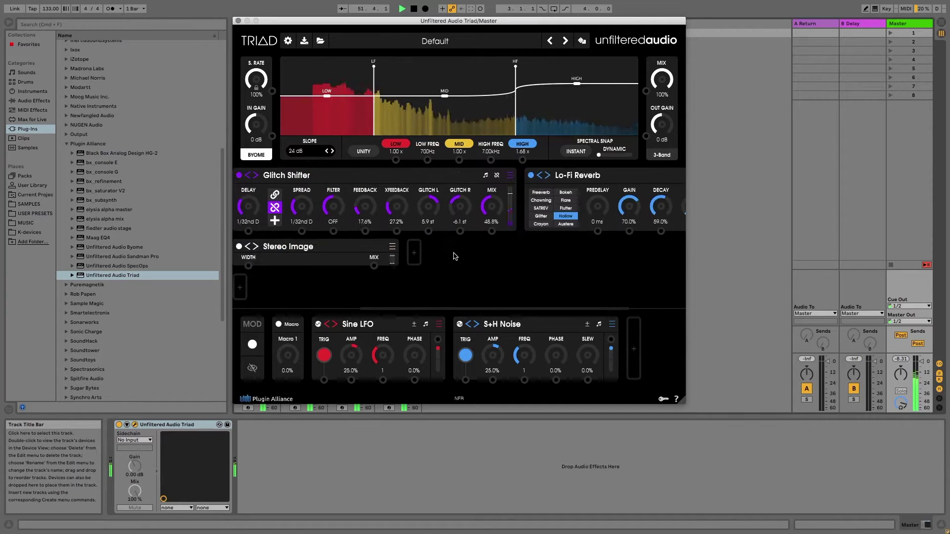
{"action": "left_click", "coordinate": [392, 246]}
{"action": "mouse_move", "coordinate": [436, 263]}
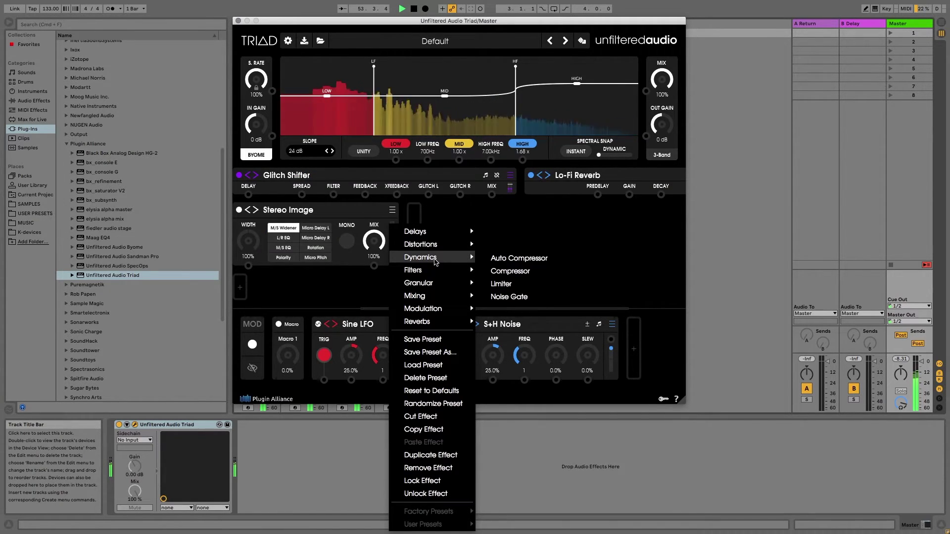
{"action": "left_click", "coordinate": [510, 272]}
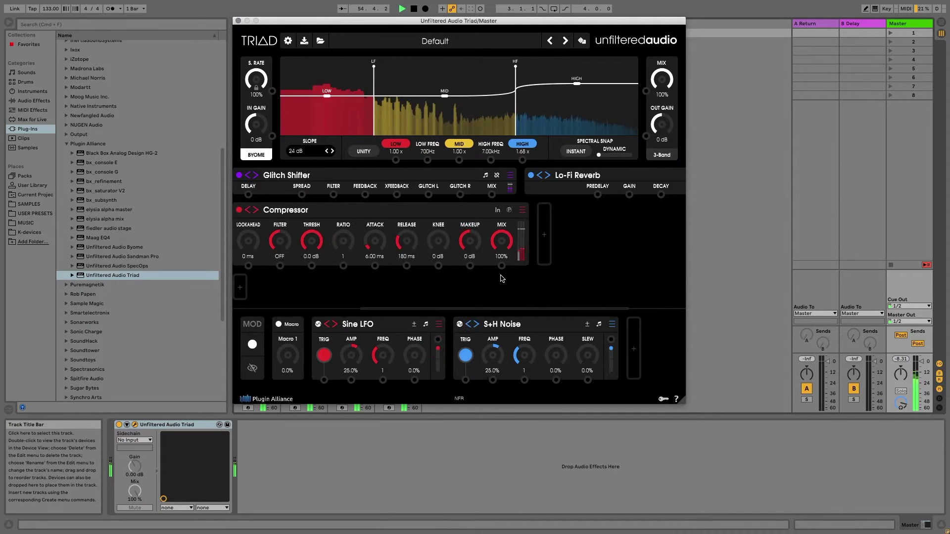
Set the Compressor's makeup gain to 2.0 dB and its threshold to -60 dB
{"action": "scroll", "coordinate": [298, 238], "scroll_direction": "left", "scroll_amount": 2}
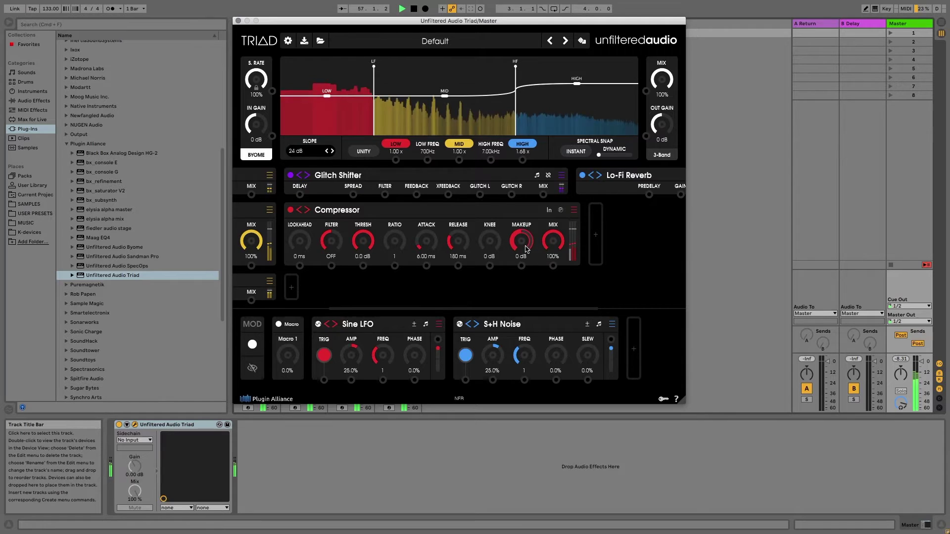
{"action": "left_click_drag", "start_coordinate": [521, 246], "coordinate": [519, 238]}
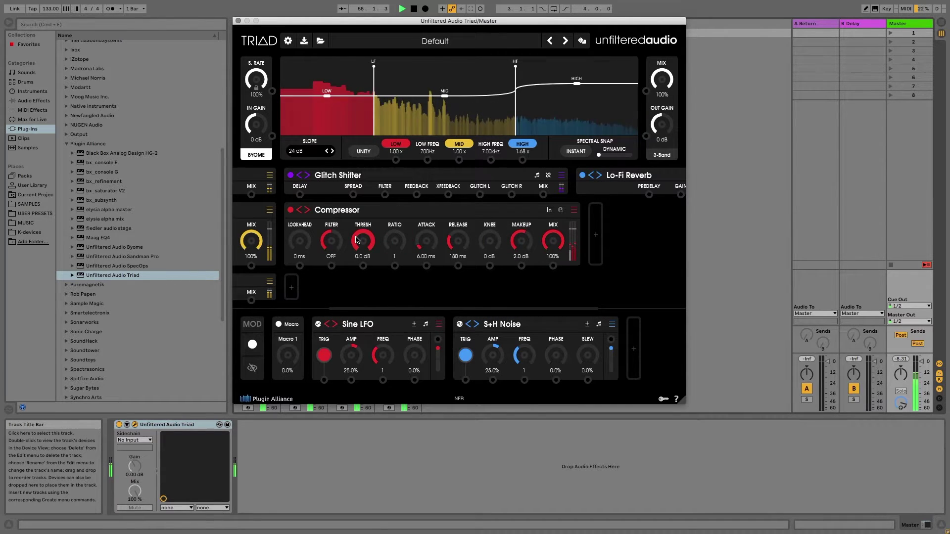
{"action": "left_click_drag", "start_coordinate": [359, 242], "coordinate": [390, 315]}
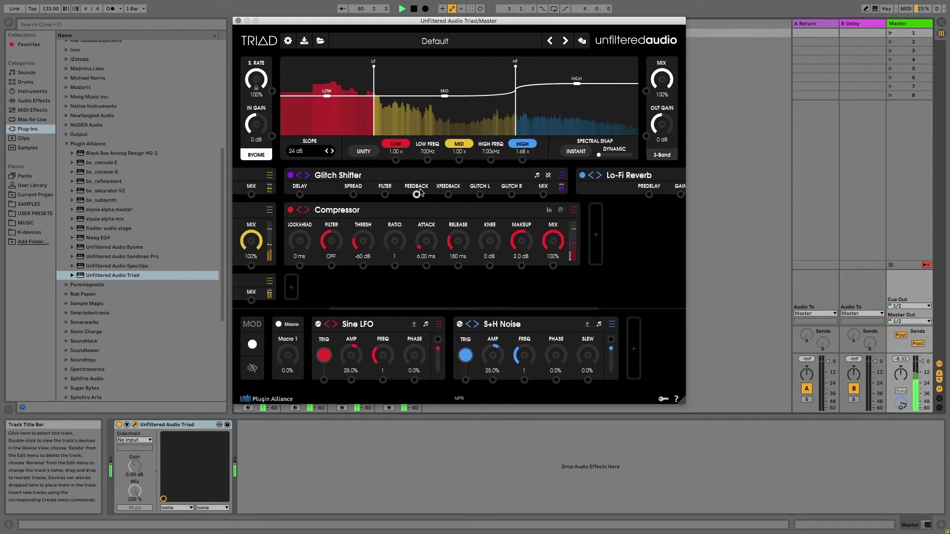
Add a Multitap delay in the slot after the mid band Compressor
{"action": "scroll", "coordinate": [265, 224], "scroll_direction": "left", "scroll_amount": 5}
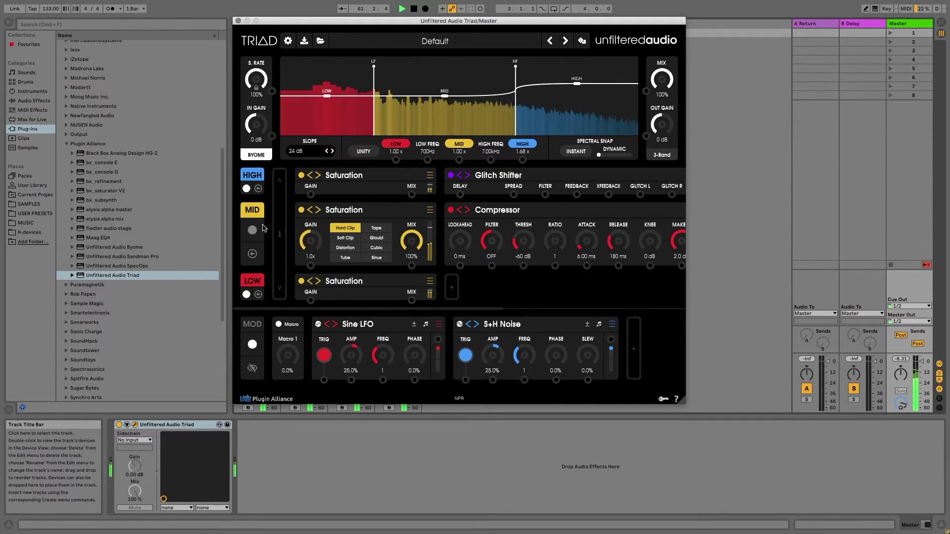
{"action": "scroll", "coordinate": [459, 250], "scroll_direction": "right", "scroll_amount": 5}
{"action": "left_click", "coordinate": [538, 235]}
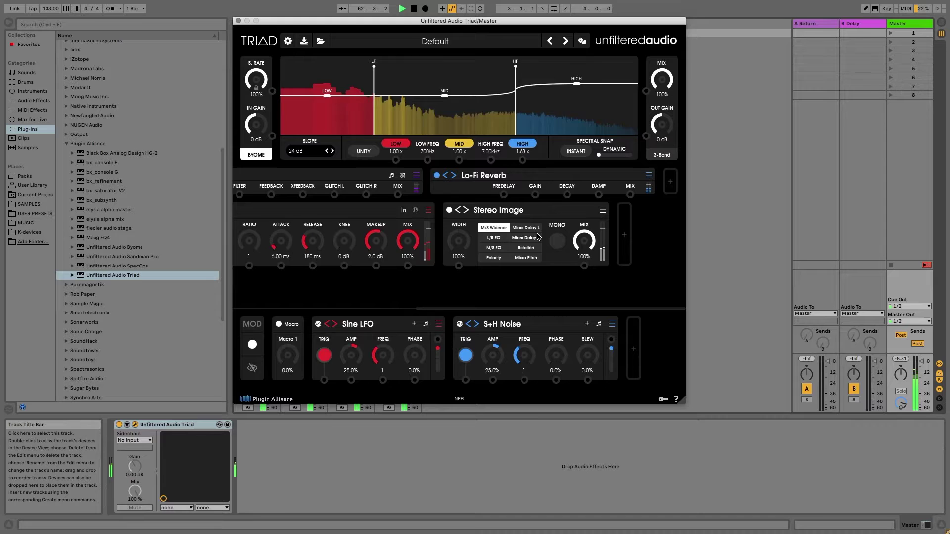
{"action": "left_click", "coordinate": [603, 210]}
{"action": "mouse_move", "coordinate": [632, 222]}
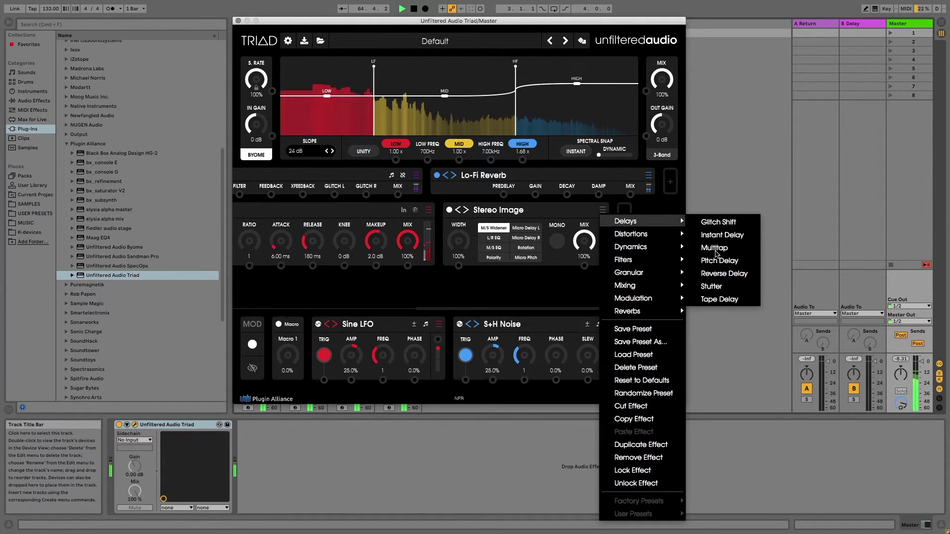
{"action": "left_click", "coordinate": [713, 249]}
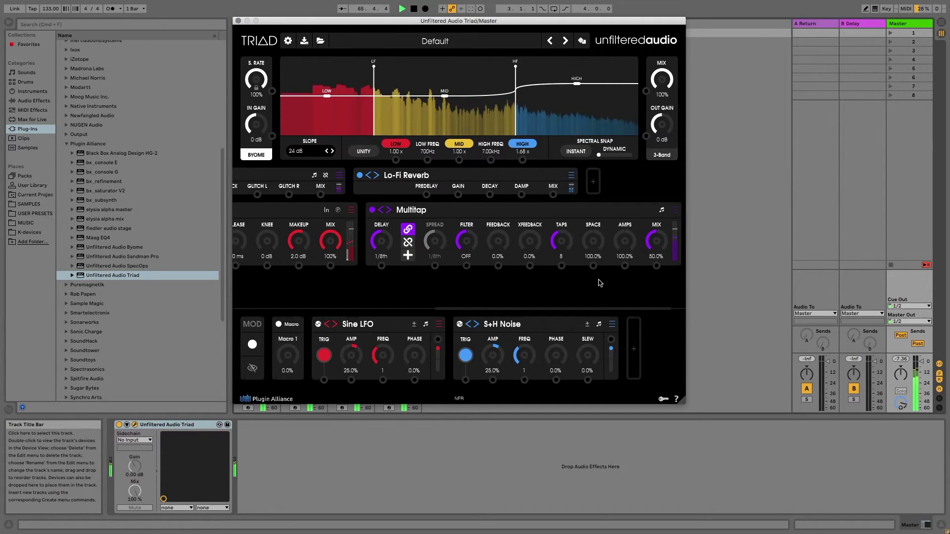
Lower the Multitap delay's wet mix to 23.2%
{"action": "scroll", "coordinate": [600, 283], "scroll_direction": "right", "scroll_amount": 3}
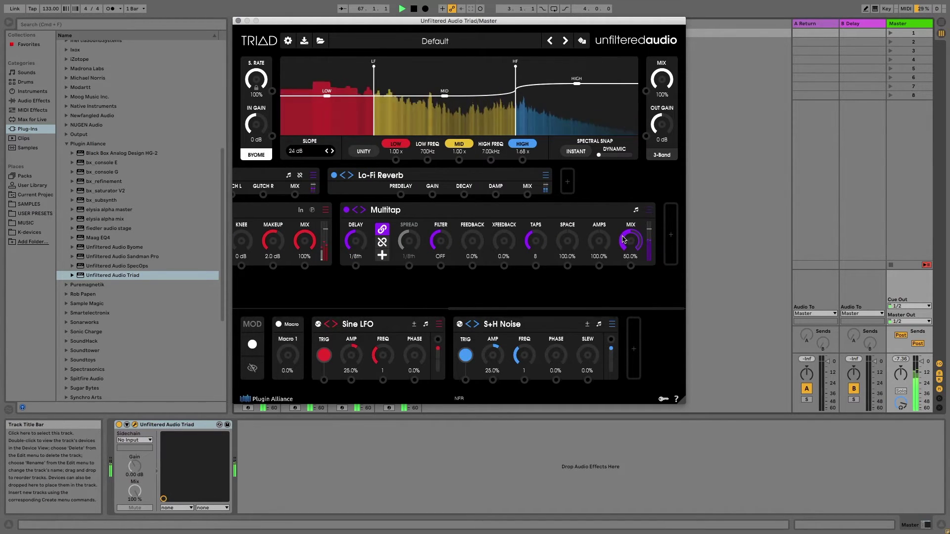
{"action": "left_click_drag", "start_coordinate": [630, 242], "coordinate": [628, 269]}
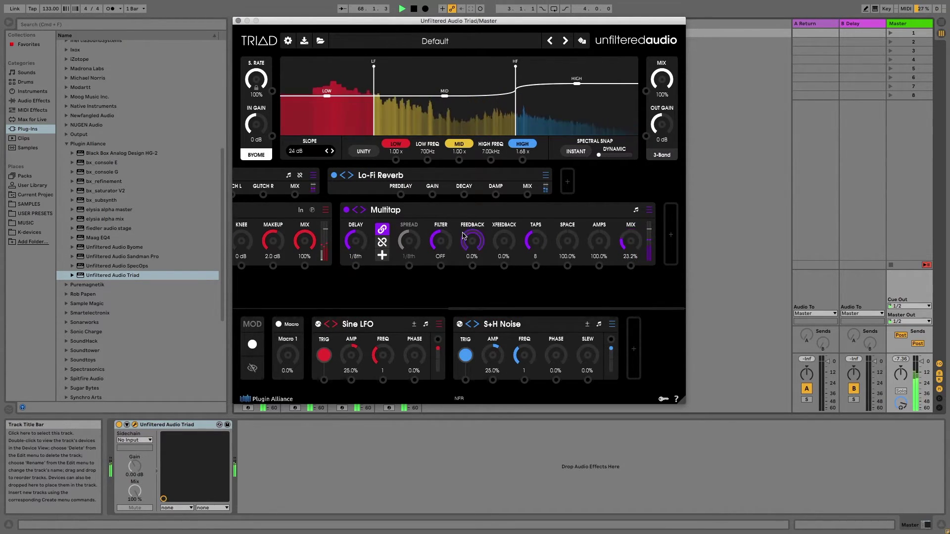
{"action": "scroll", "coordinate": [473, 240], "scroll_direction": "left", "scroll_amount": 5}
{"action": "scroll", "coordinate": [429, 234], "scroll_direction": "left", "scroll_amount": 4}
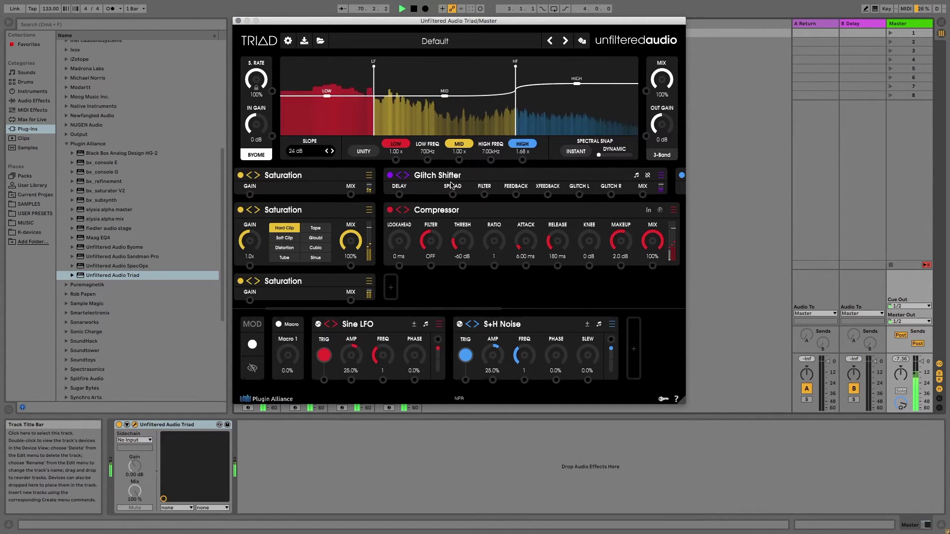
Add a Chaos modulator from Random Sources to Triad's modulation strip
{"action": "scroll", "coordinate": [345, 233], "scroll_direction": "left", "scroll_amount": 2}
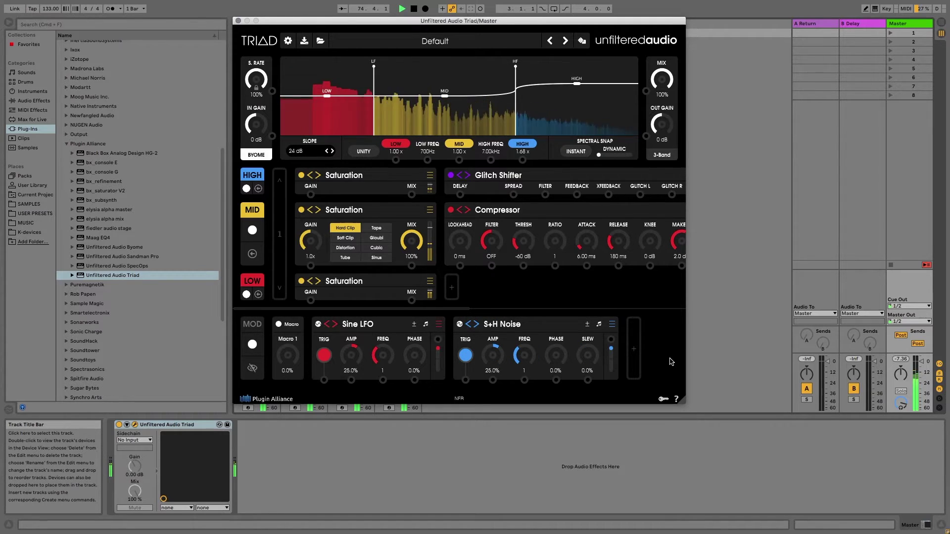
{"action": "left_click", "coordinate": [640, 357]}
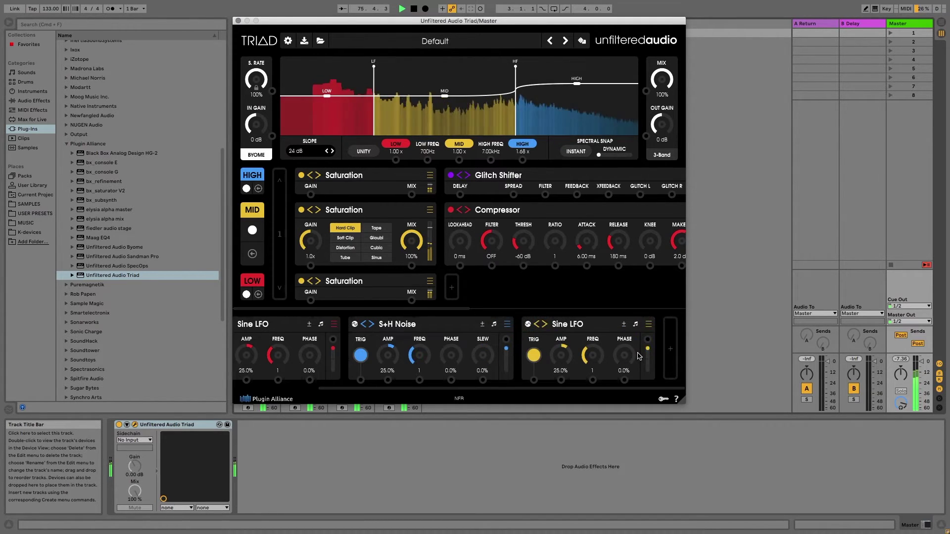
{"action": "left_click", "coordinate": [648, 326]}
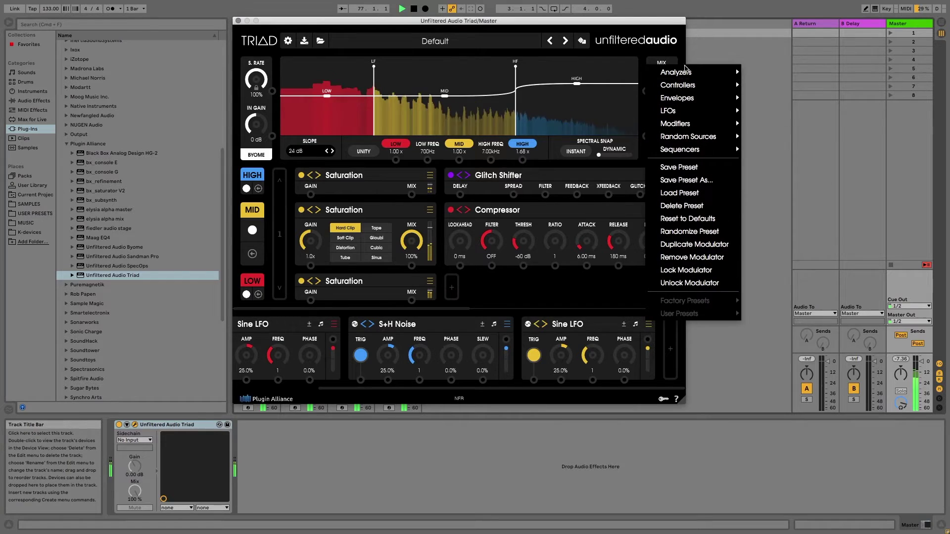
{"action": "mouse_move", "coordinate": [682, 73]}
{"action": "mouse_move", "coordinate": [681, 110]}
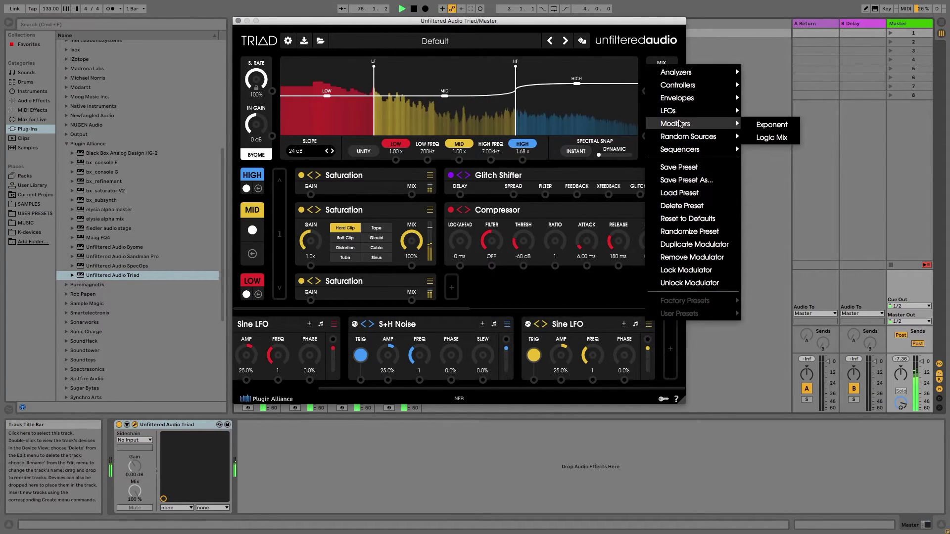
{"action": "mouse_move", "coordinate": [683, 139]}
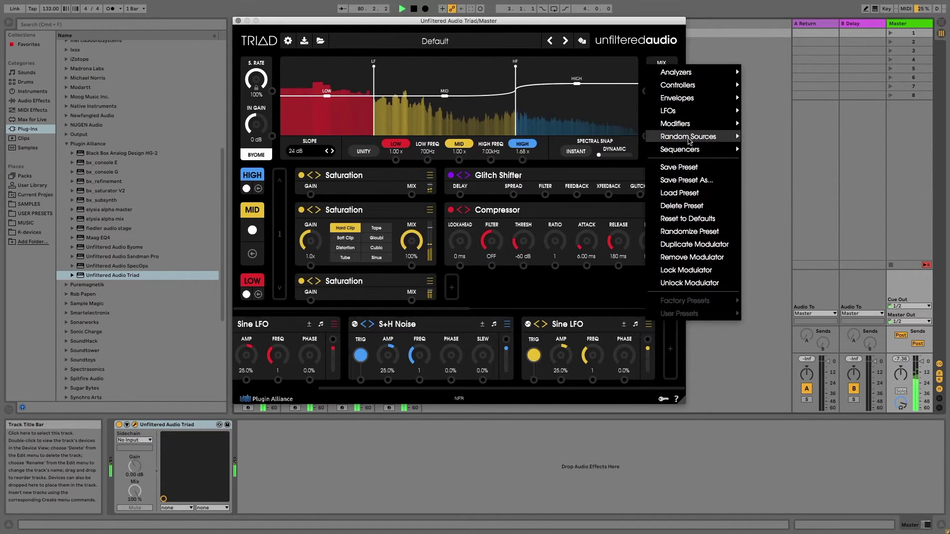
{"action": "left_click", "coordinate": [757, 140]}
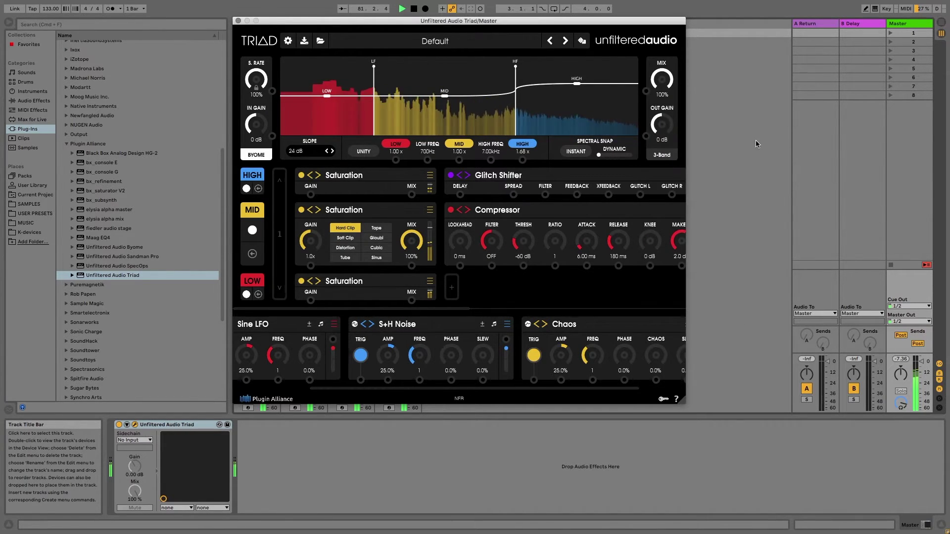
Patch Chaos to the high band Saturation gain with amplitude 100% and chaos 60%
{"action": "scroll", "coordinate": [591, 327], "scroll_direction": "right", "scroll_amount": 3}
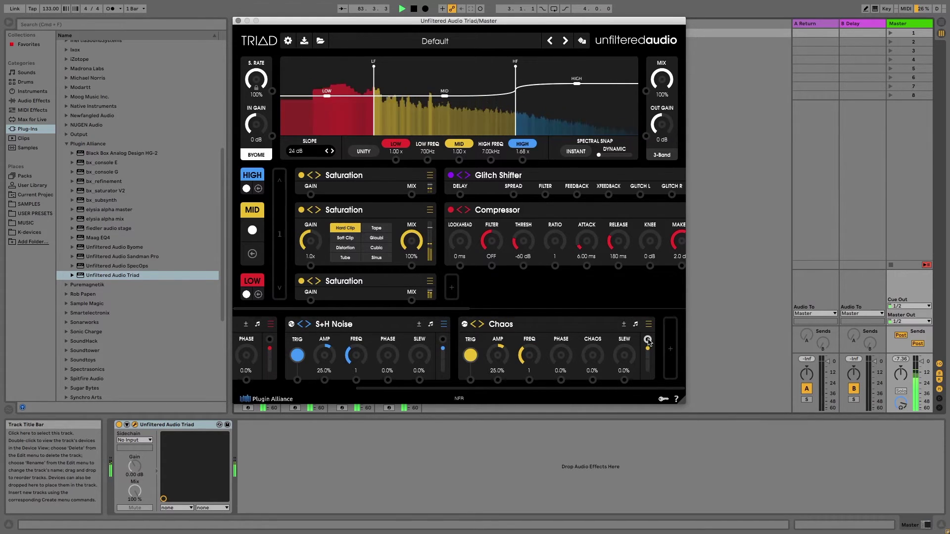
{"action": "left_click_drag", "start_coordinate": [649, 342], "coordinate": [551, 272]}
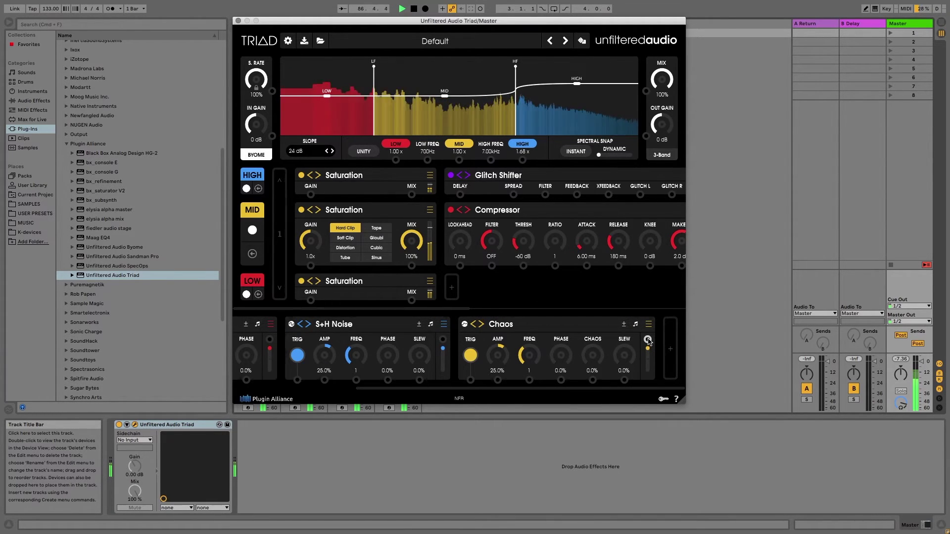
{"action": "left_click_drag", "start_coordinate": [649, 342], "coordinate": [311, 195]}
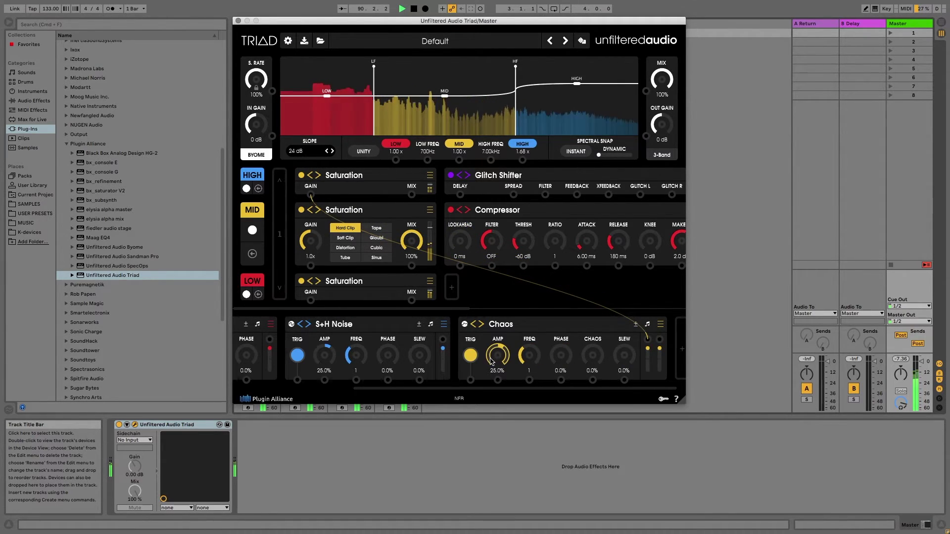
{"action": "left_click_drag", "start_coordinate": [497, 356], "coordinate": [500, 312]}
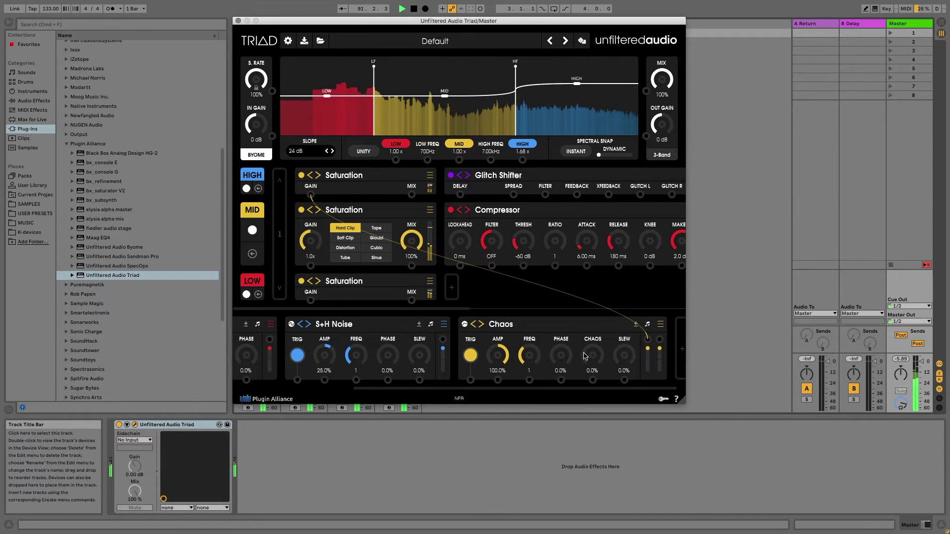
{"action": "left_click", "coordinate": [383, 177]}
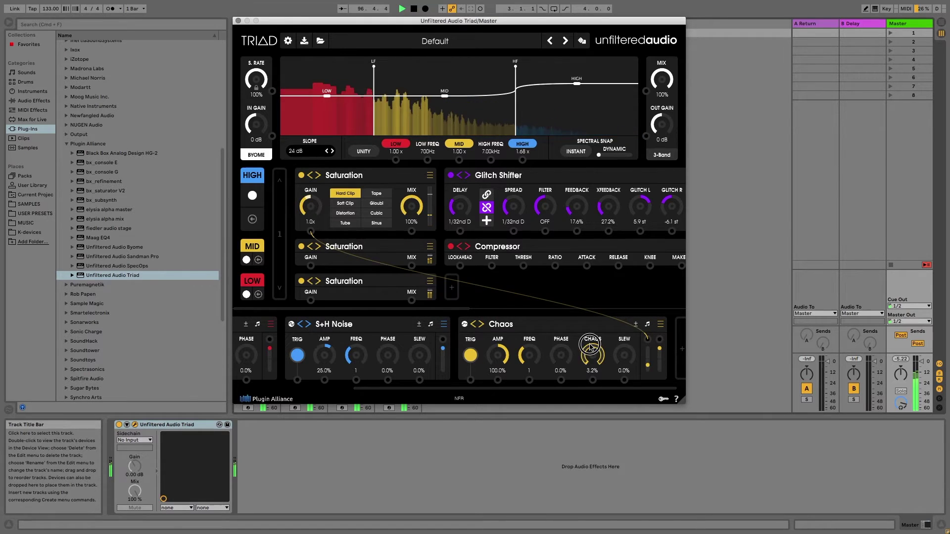
{"action": "left_click_drag", "start_coordinate": [591, 346], "coordinate": [598, 278]}
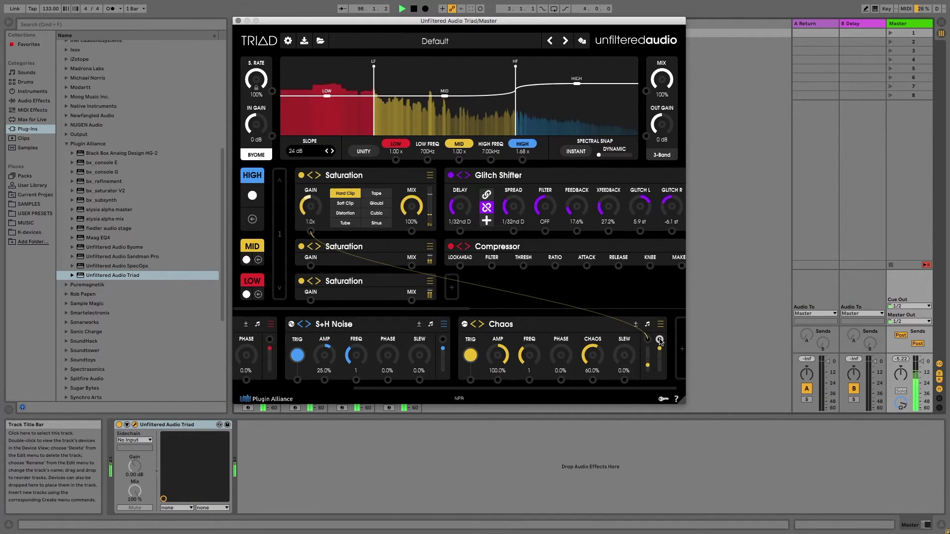
Route the Chaos modulator to Multitap TAPS and SPACE and set its phase to 20.8%
{"action": "scroll", "coordinate": [607, 274], "scroll_direction": "right", "scroll_amount": 8}
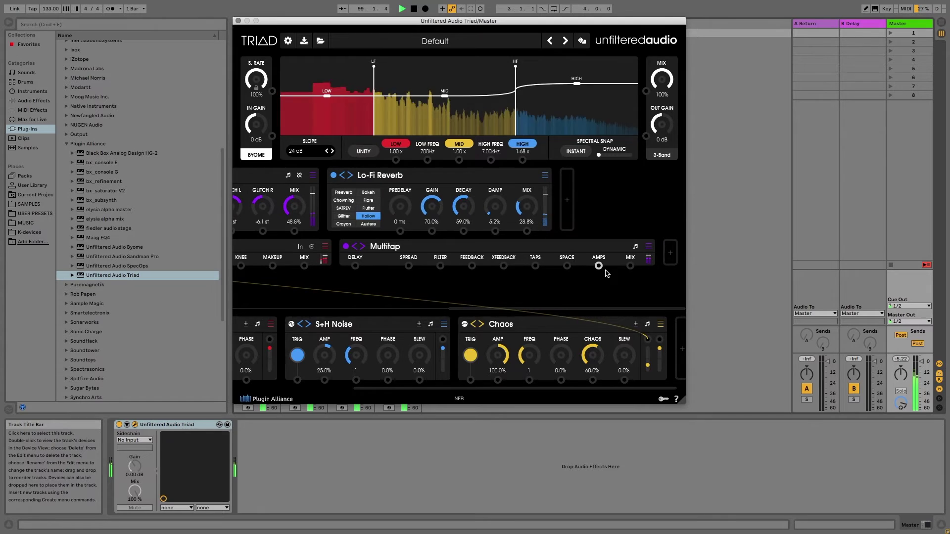
{"action": "mouse_move", "coordinate": [618, 257]}
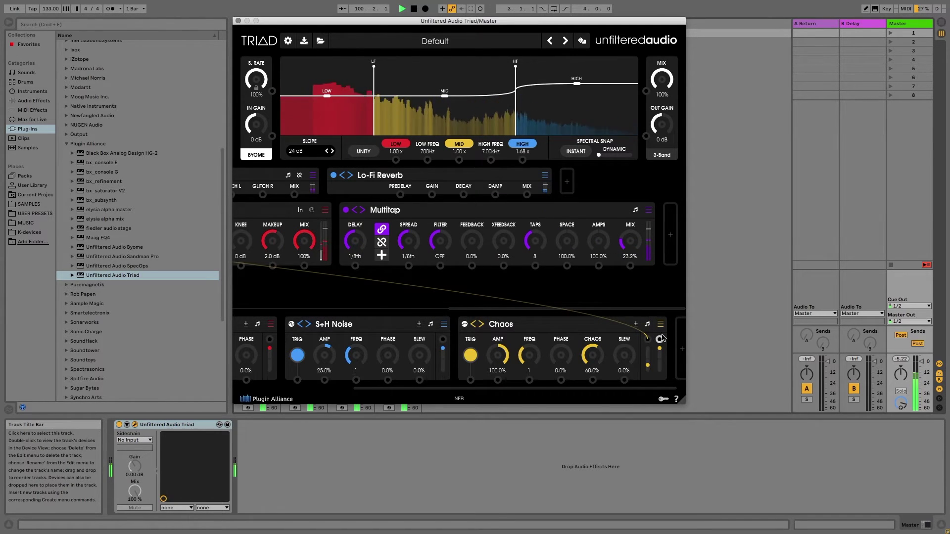
{"action": "left_click_drag", "start_coordinate": [660, 342], "coordinate": [531, 268]}
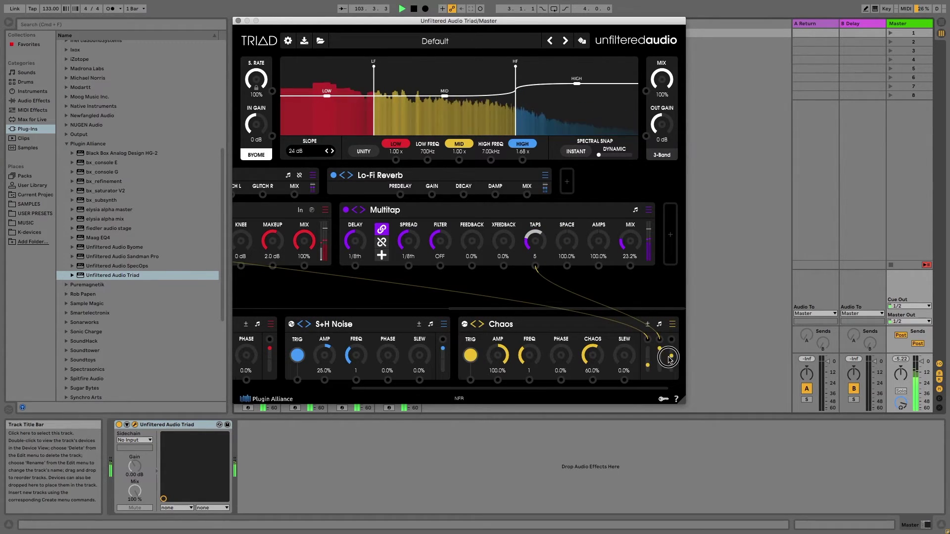
{"action": "left_click_drag", "start_coordinate": [672, 342], "coordinate": [567, 267]}
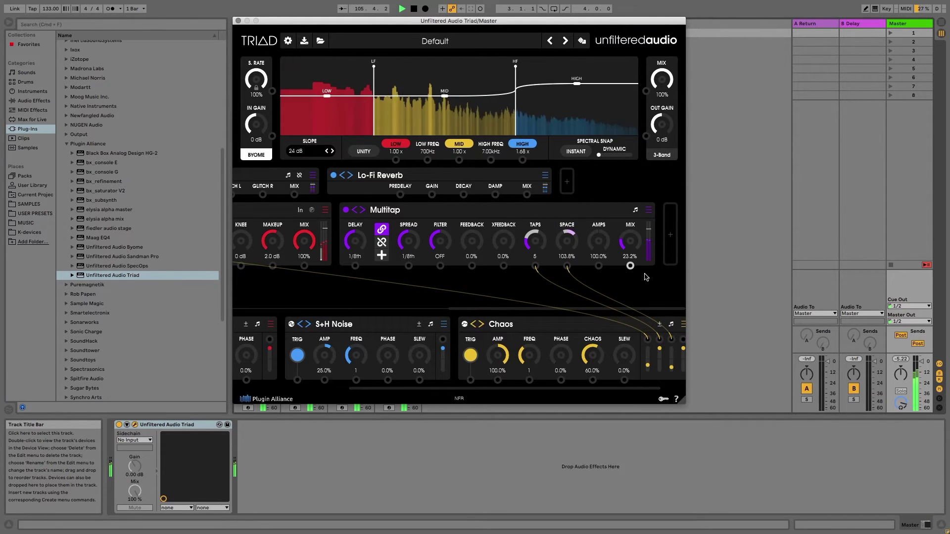
{"action": "left_click_drag", "start_coordinate": [559, 361], "coordinate": [526, 313]}
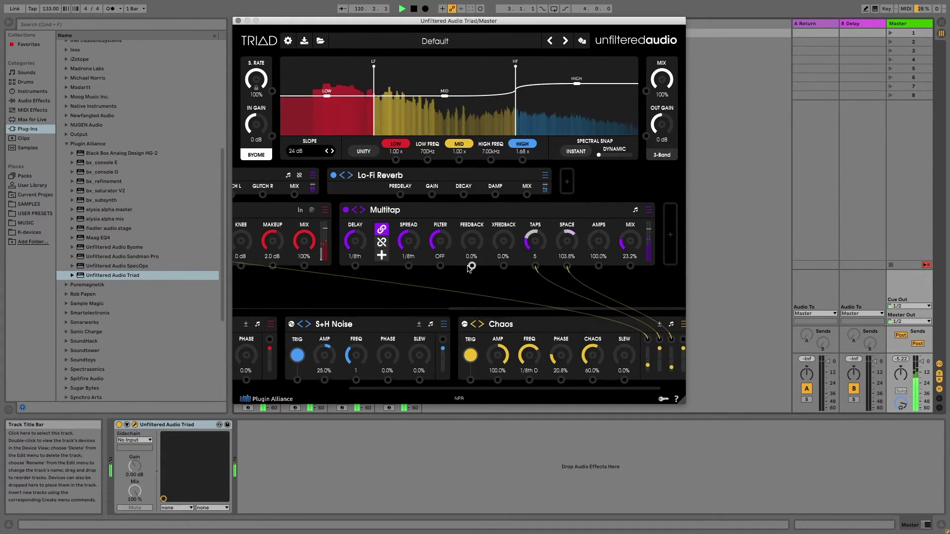
Patch S+H Noise to Lo-Fi Reverb DAMP, at 100% amplitude and a 10.1 Hz rate
{"action": "scroll", "coordinate": [445, 269], "scroll_direction": "left", "scroll_amount": 5}
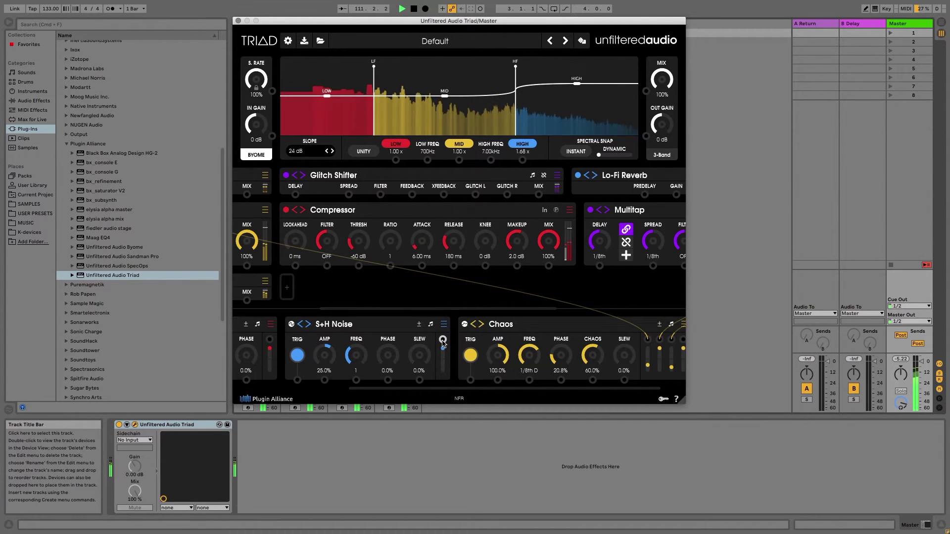
{"action": "left_click", "coordinate": [626, 176]}
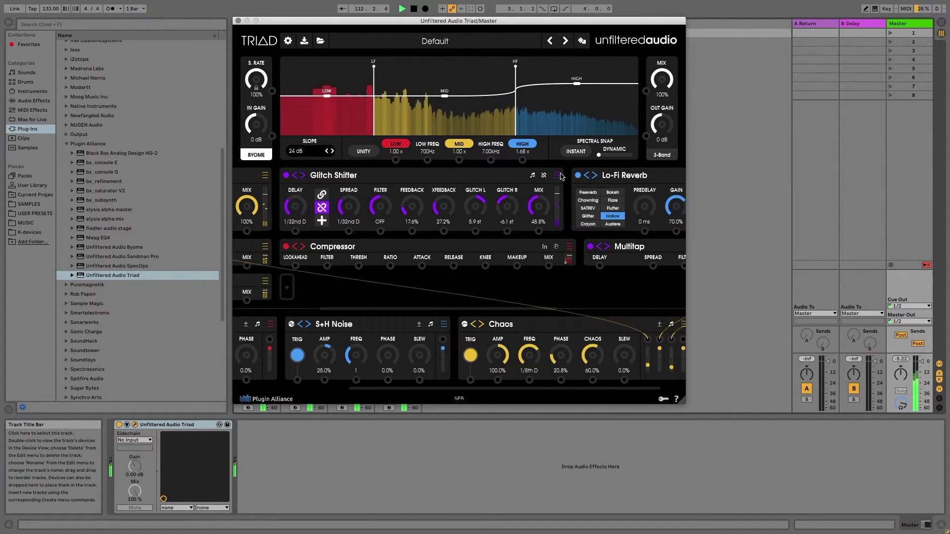
{"action": "scroll", "coordinate": [548, 183], "scroll_direction": "right", "scroll_amount": 5}
{"action": "left_click_drag", "start_coordinate": [444, 343], "coordinate": [495, 232]}
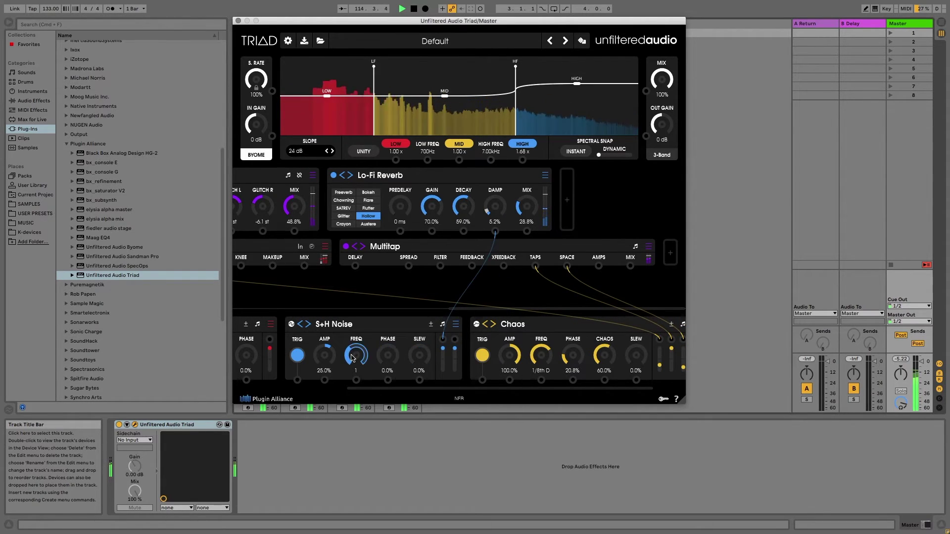
{"action": "left_click_drag", "start_coordinate": [324, 355], "coordinate": [329, 297]}
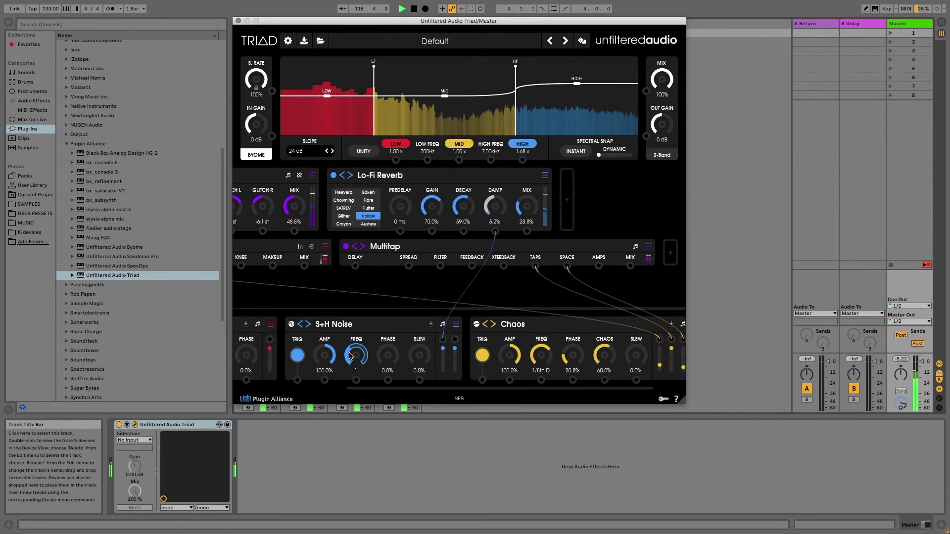
{"action": "left_click", "coordinate": [443, 326]}
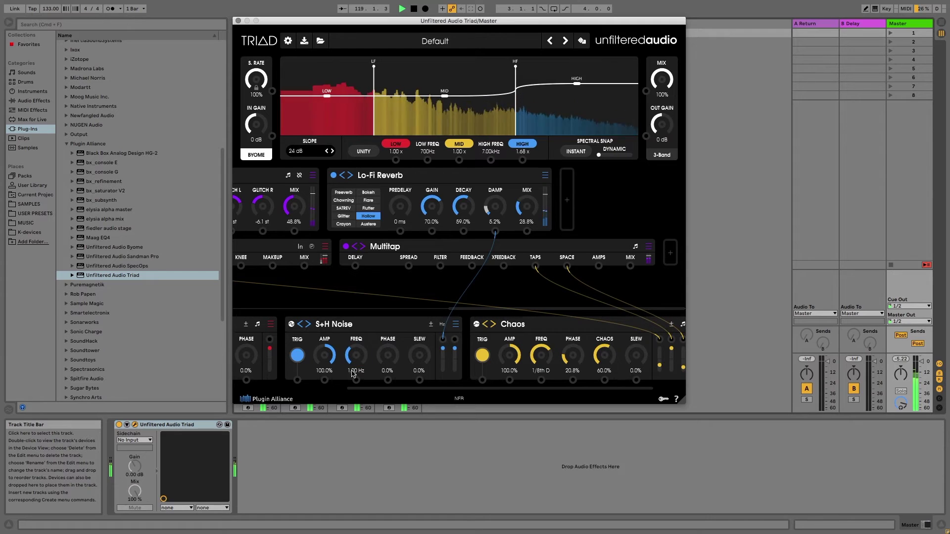
{"action": "left_click_drag", "start_coordinate": [354, 358], "coordinate": [359, 295]}
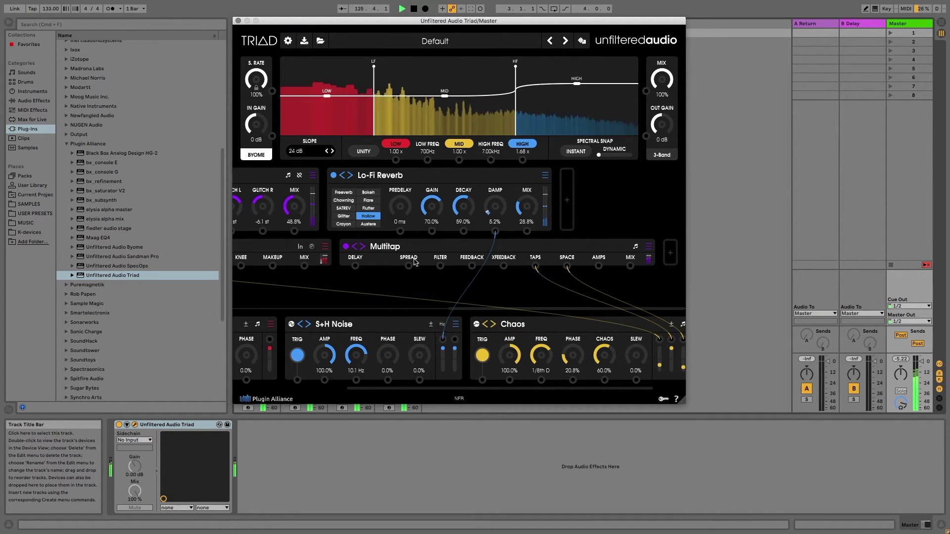
Patch S+H Noise to Multitap MIX, Compressor RATIO and Glitch Shifter GLITCH L
{"action": "left_click", "coordinate": [603, 247]}
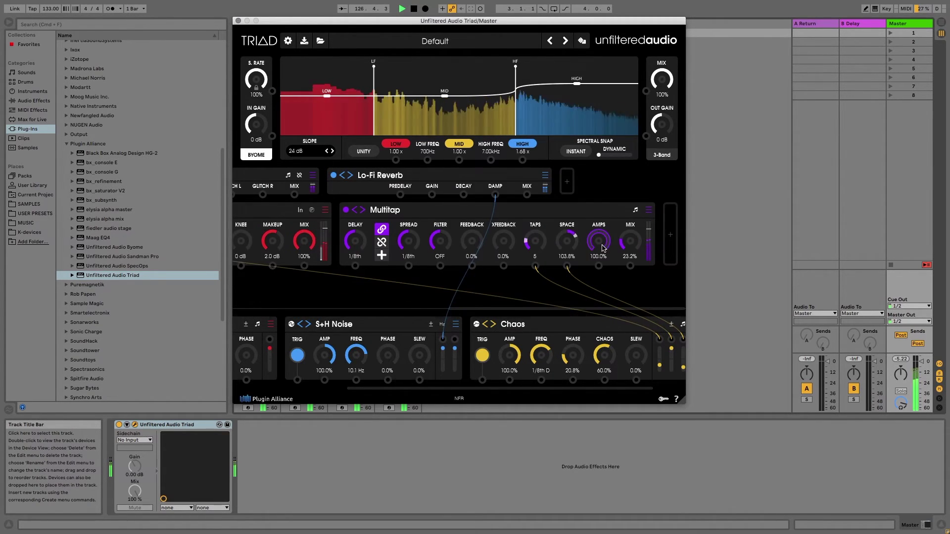
{"action": "left_click_drag", "start_coordinate": [455, 340], "coordinate": [630, 266]}
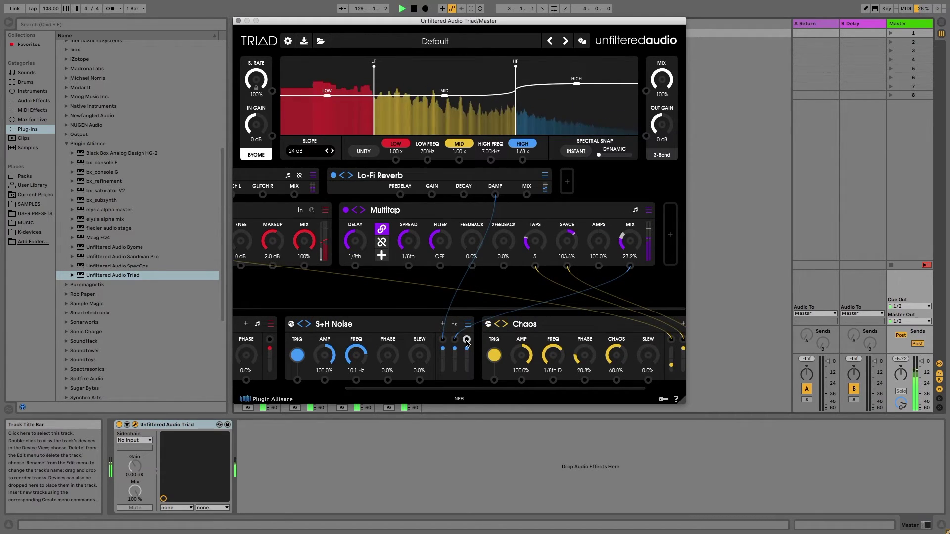
{"action": "scroll", "coordinate": [435, 346], "scroll_direction": "left", "scroll_amount": 3}
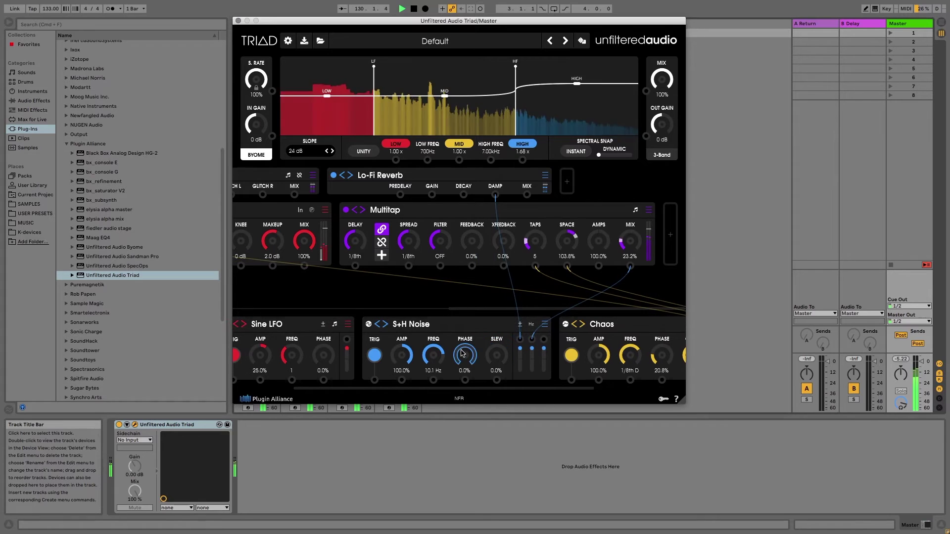
{"action": "scroll", "coordinate": [367, 258], "scroll_direction": "left", "scroll_amount": 8}
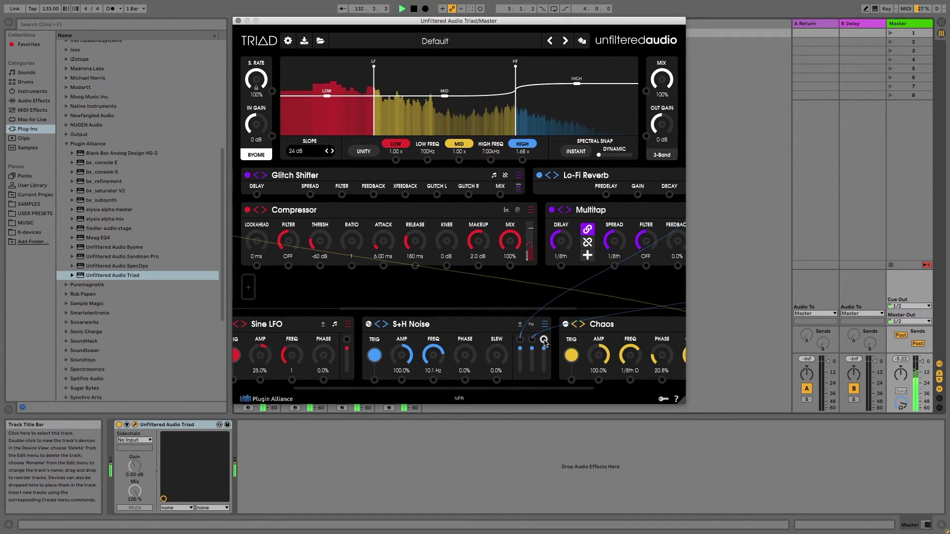
{"action": "left_click_drag", "start_coordinate": [544, 342], "coordinate": [351, 266]}
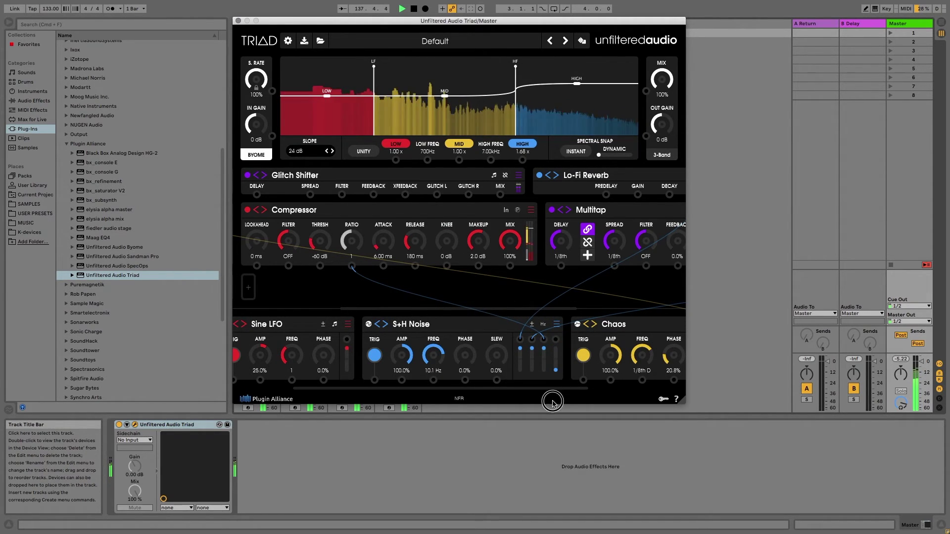
{"action": "left_click_drag", "start_coordinate": [557, 339], "coordinate": [437, 196]}
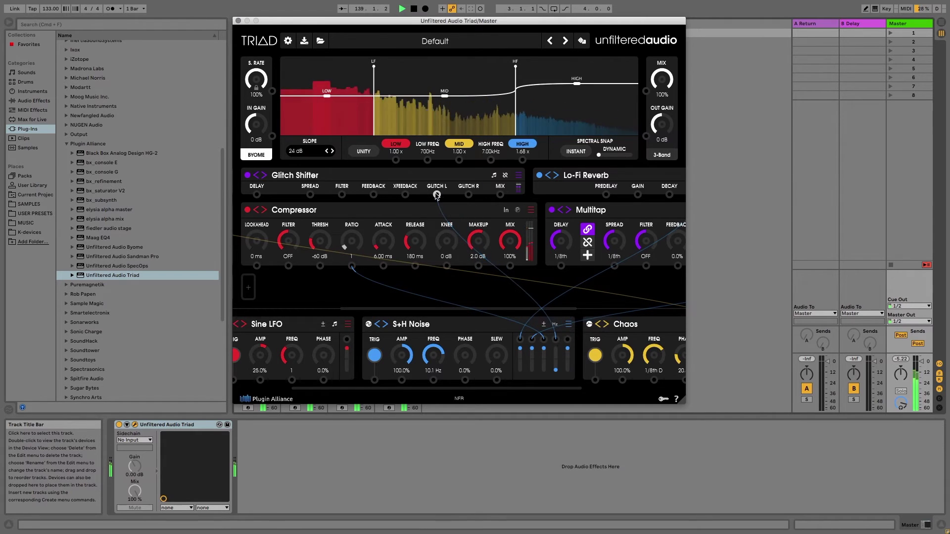
{"action": "left_click", "coordinate": [445, 176]}
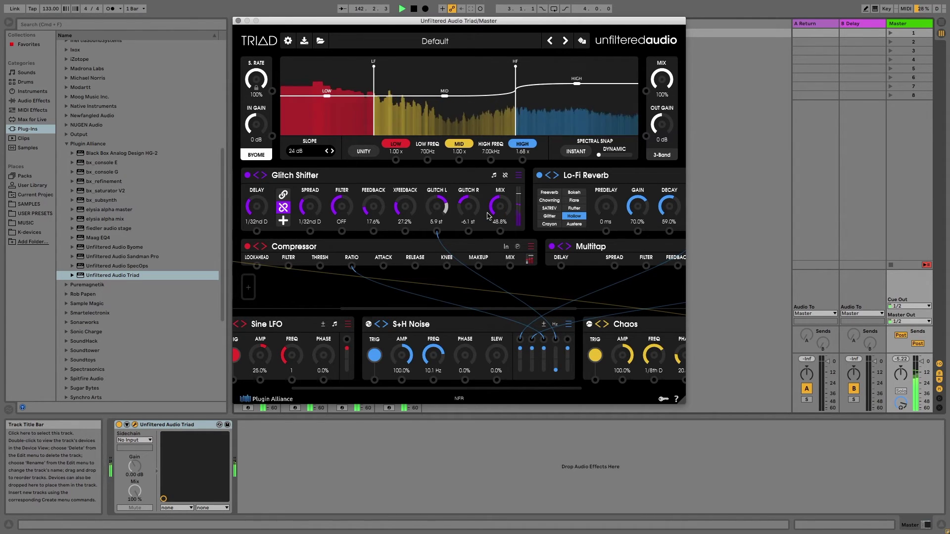
Scroll the Triad rows left to reveal the HIGH/MID/LOW Saturation chains and the Sine LFO
{"action": "scroll", "coordinate": [487, 216], "scroll_direction": "right", "scroll_amount": 5}
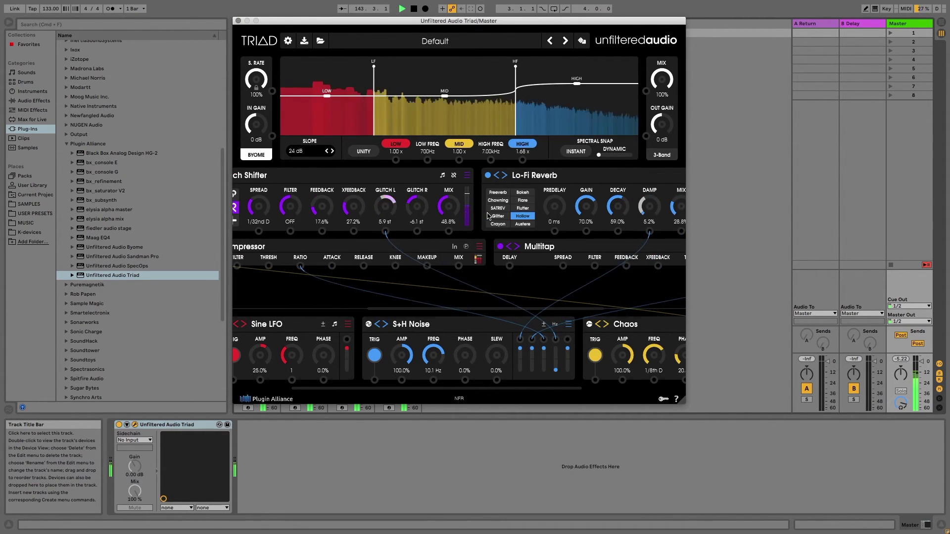
{"action": "scroll", "coordinate": [488, 216], "scroll_direction": "left", "scroll_amount": 2}
{"action": "scroll", "coordinate": [472, 335], "scroll_direction": "left", "scroll_amount": 4}
{"action": "scroll", "coordinate": [472, 335], "scroll_direction": "right", "scroll_amount": 8}
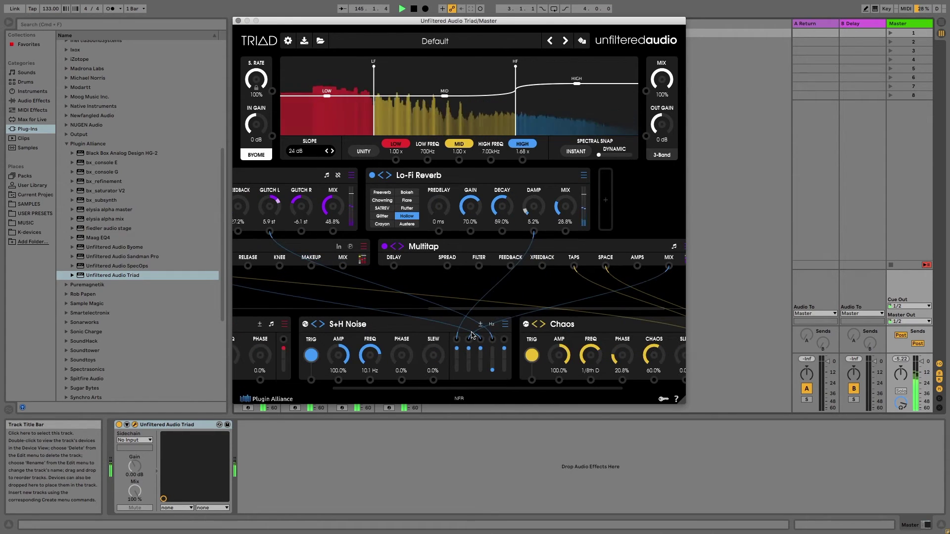
{"action": "scroll", "coordinate": [472, 335], "scroll_direction": "left", "scroll_amount": 6}
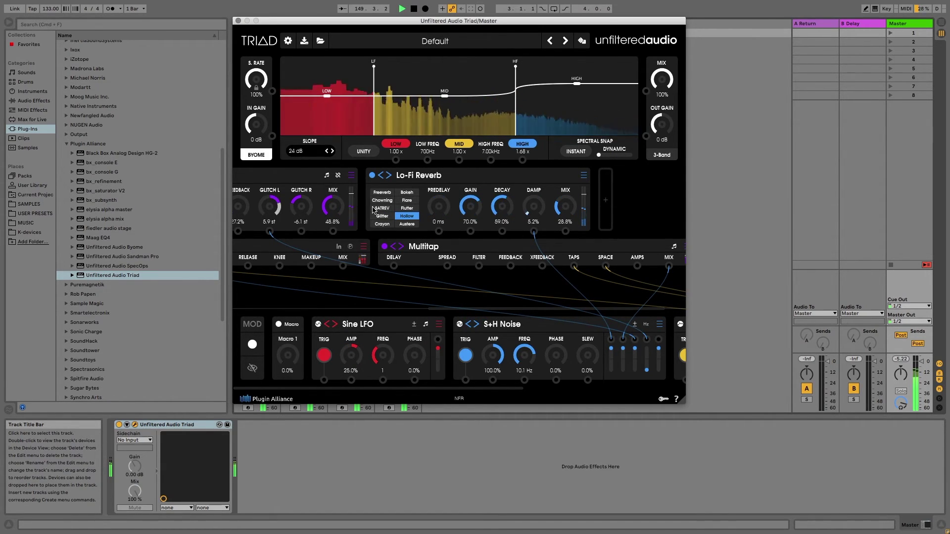
{"action": "scroll", "coordinate": [349, 246], "scroll_direction": "left", "scroll_amount": 5}
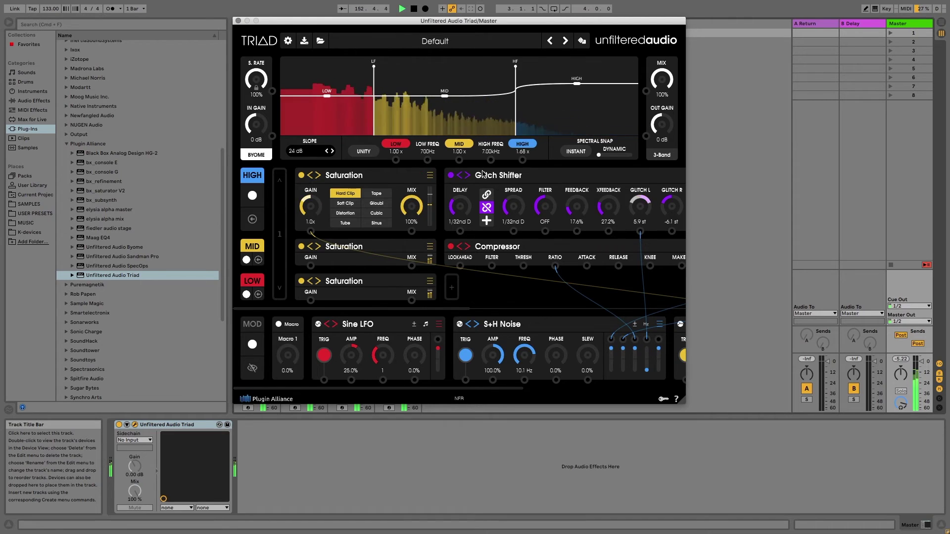
{"action": "left_click", "coordinate": [280, 184]}
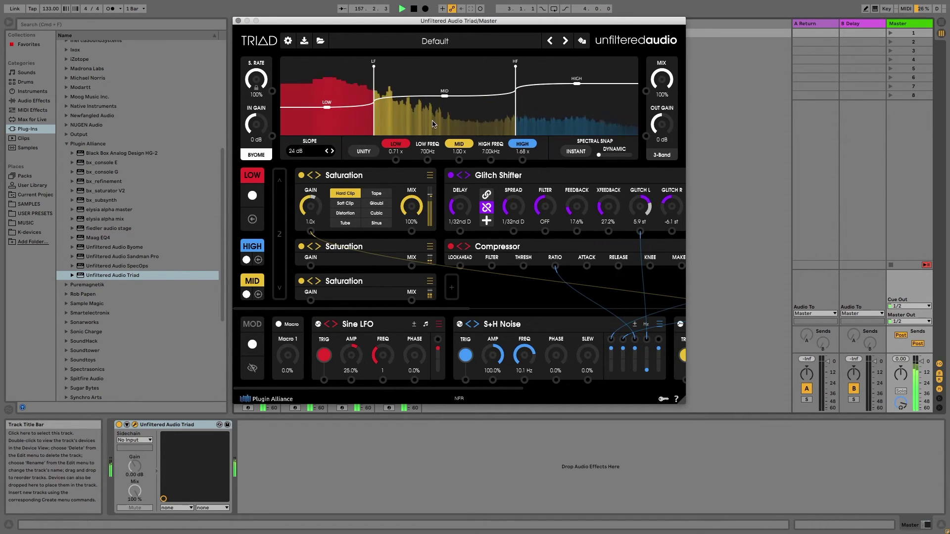
{"action": "left_click", "coordinate": [278, 182]}
{"action": "left_click", "coordinate": [278, 182]}
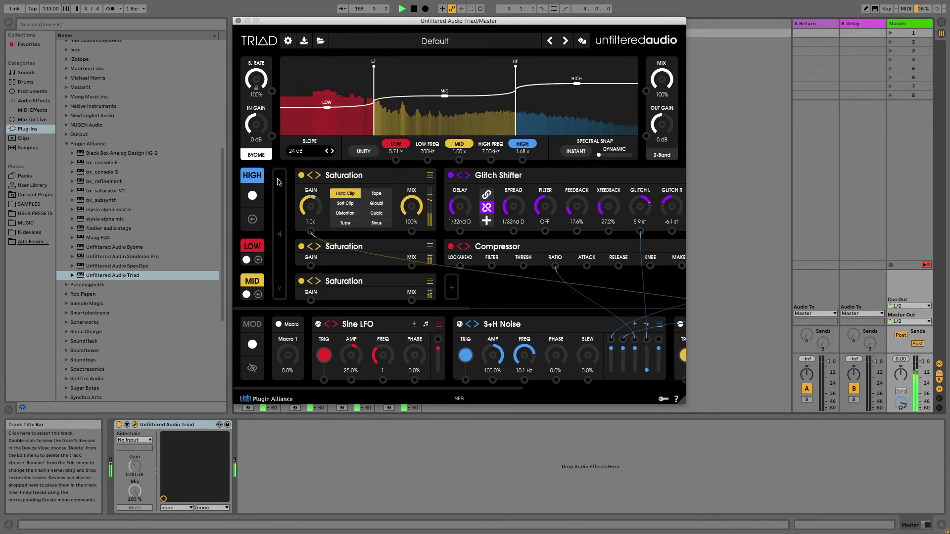
{"action": "left_click", "coordinate": [279, 182]}
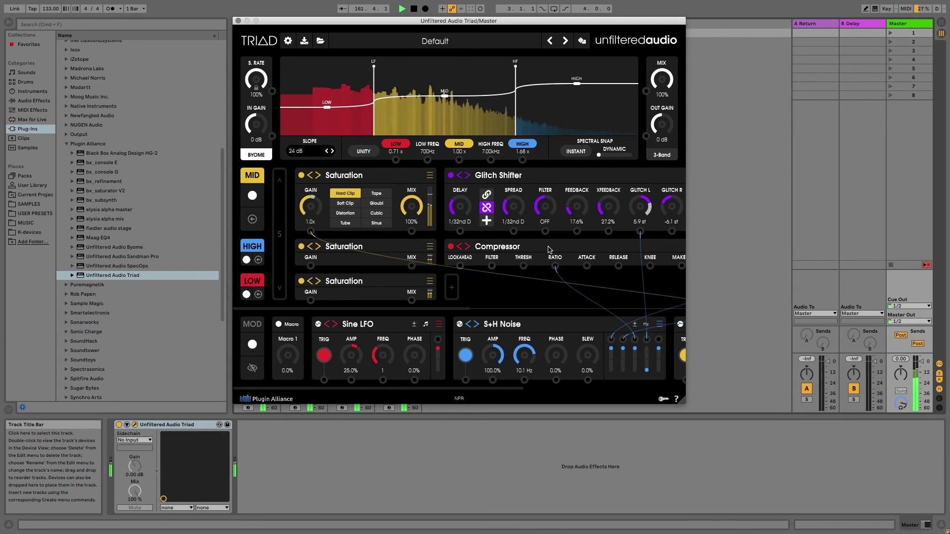
{"action": "left_click", "coordinate": [280, 182]}
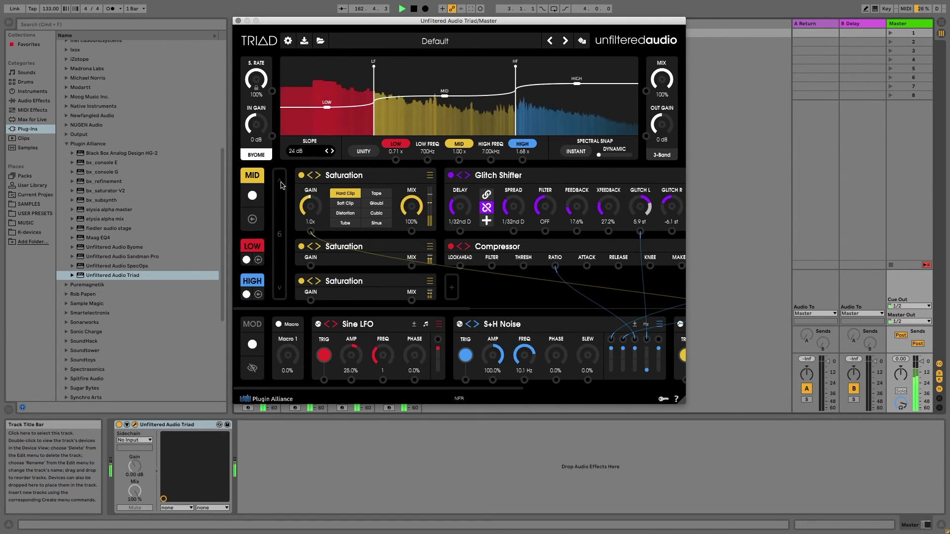
{"action": "left_click", "coordinate": [280, 184]}
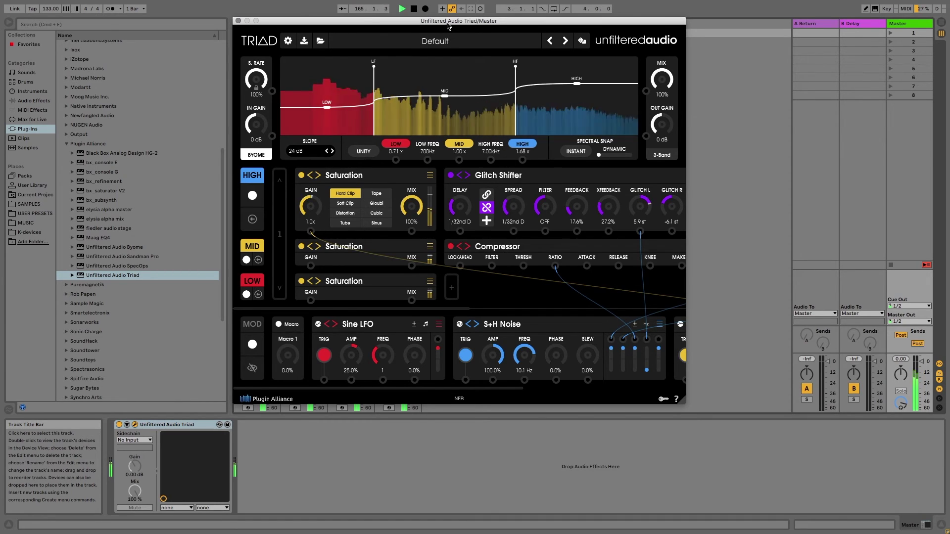
Load the MIX - 4x4 Kick Tamer factory preset into Triad
{"action": "left_click_drag", "start_coordinate": [448, 25], "coordinate": [447, 32]}
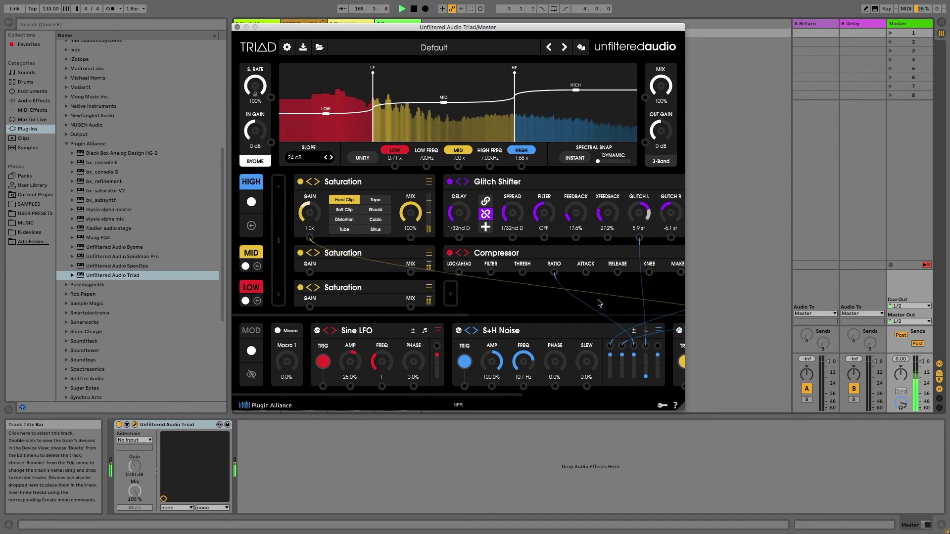
{"action": "left_click", "coordinate": [434, 48]}
{"action": "mouse_move", "coordinate": [369, 157]}
{"action": "mouse_move", "coordinate": [466, 165]}
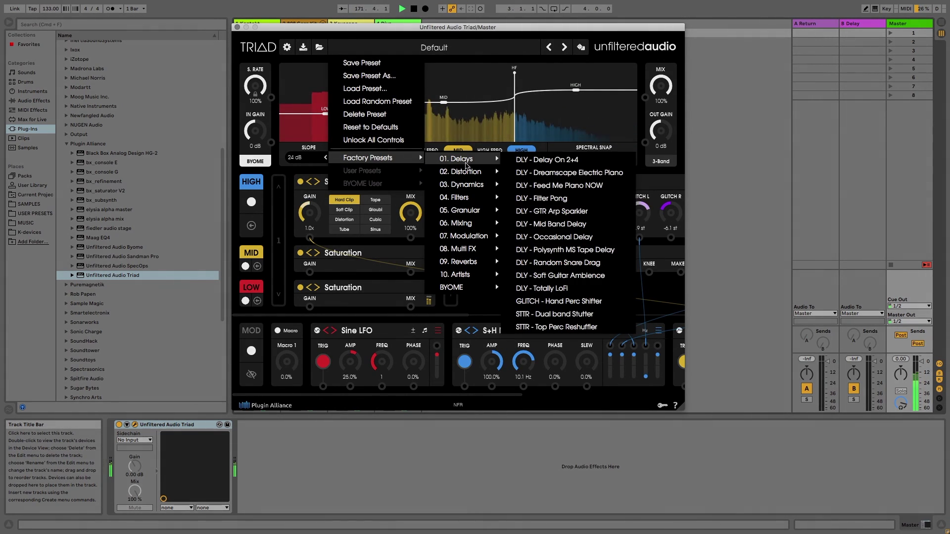
{"action": "mouse_move", "coordinate": [460, 223]}
{"action": "left_click", "coordinate": [551, 237]}
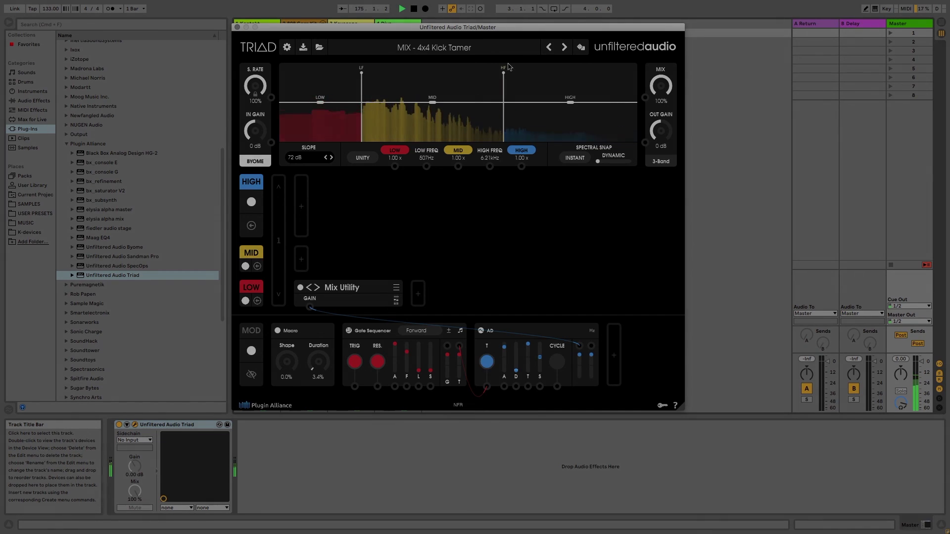
Reset Triad to defaults and add a Stereo Image after the HIGH band's Saturation
{"action": "left_click", "coordinate": [428, 47]}
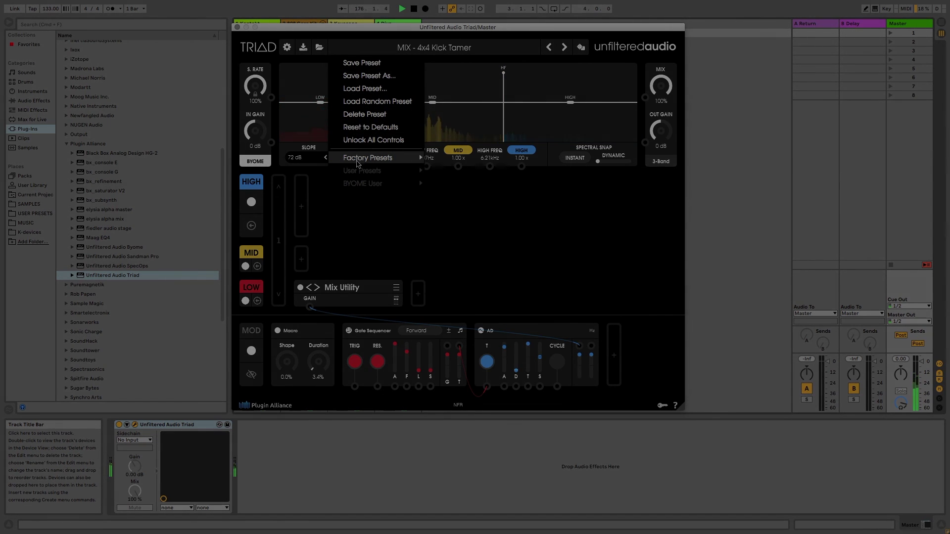
{"action": "left_click", "coordinate": [374, 127]}
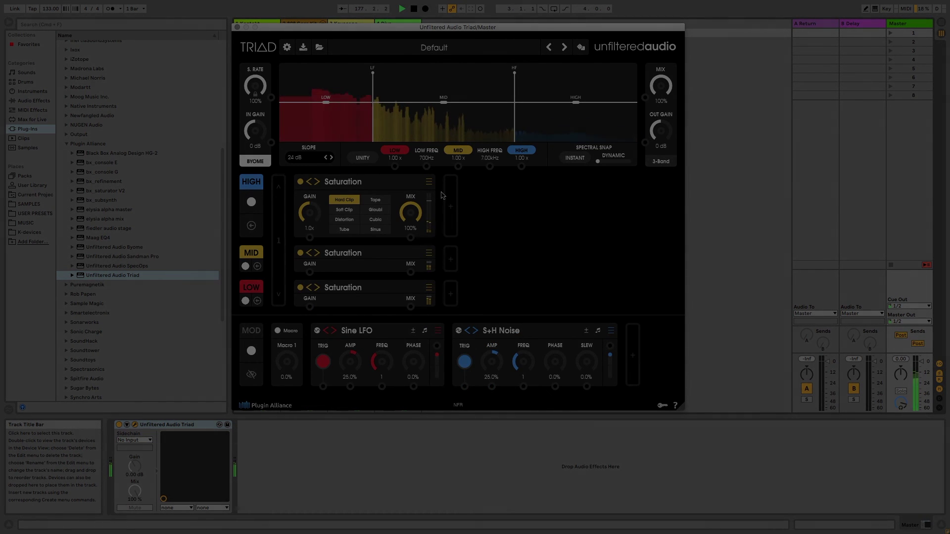
{"action": "left_click", "coordinate": [451, 207]}
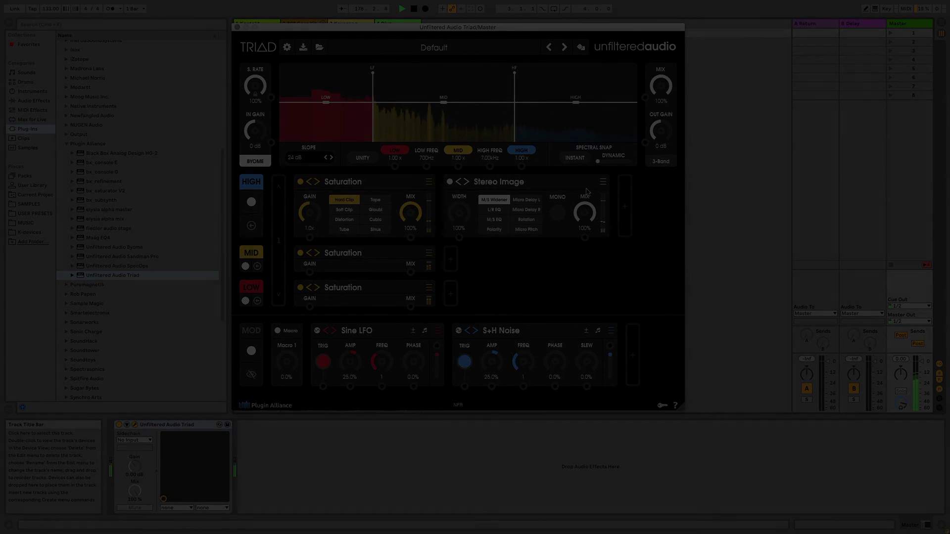